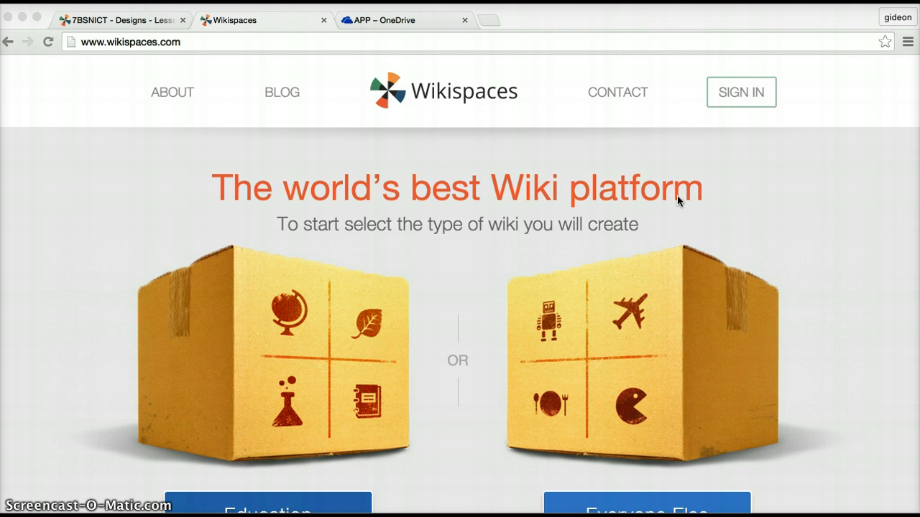
# Sign in to Wikispaces by entering the account's username and password
pyautogui.click(727, 95)
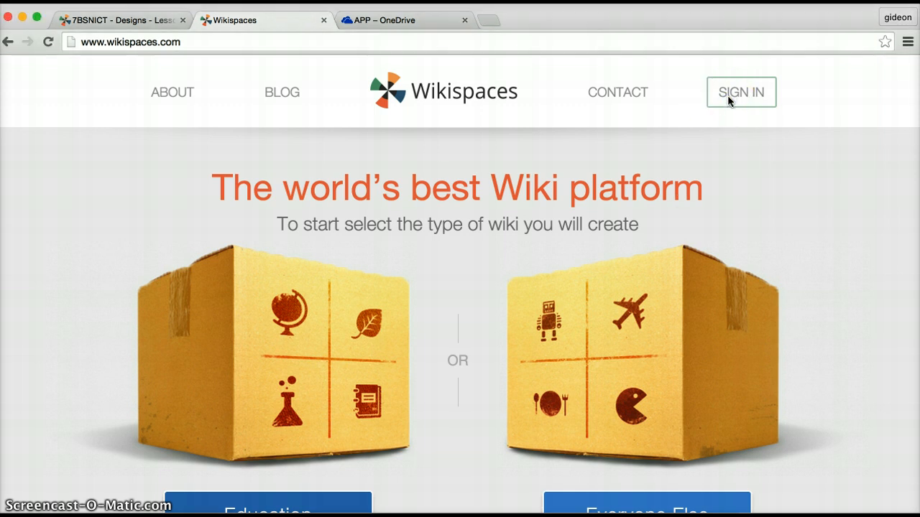
pyautogui.click(727, 95)
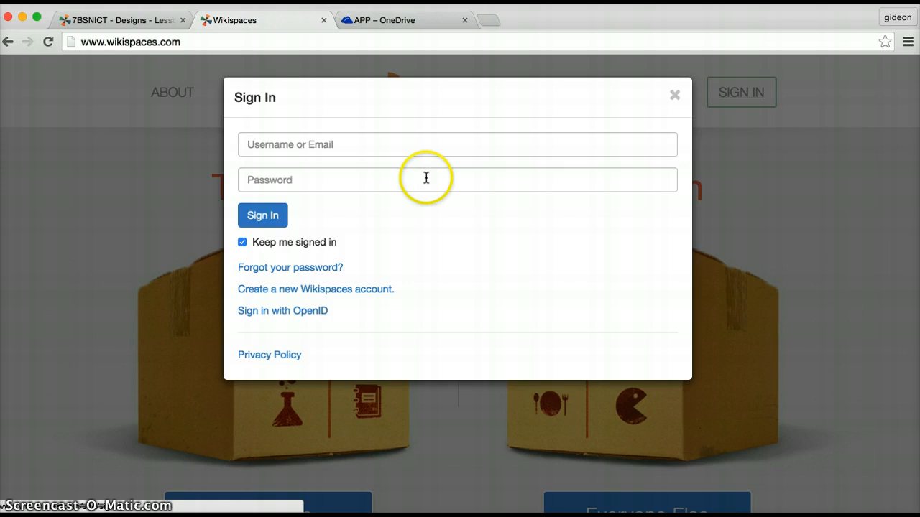
pyautogui.click(408, 147)
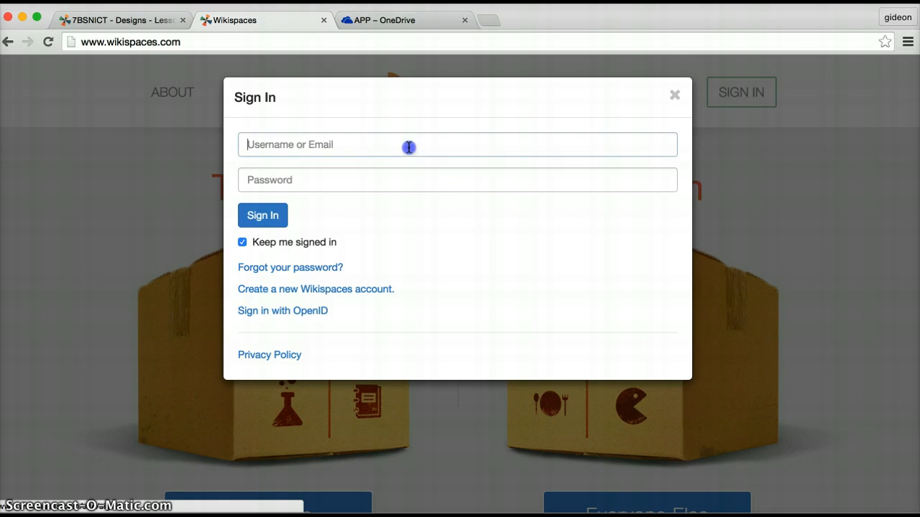
pyautogui.write('JohnAp')
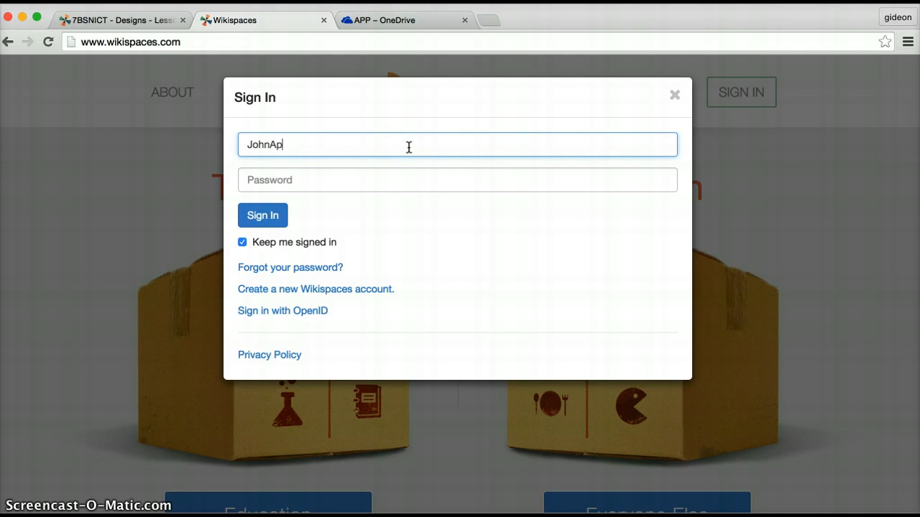
pyautogui.write('p')
pyautogui.press('Tab')
pyautogui.write('•')
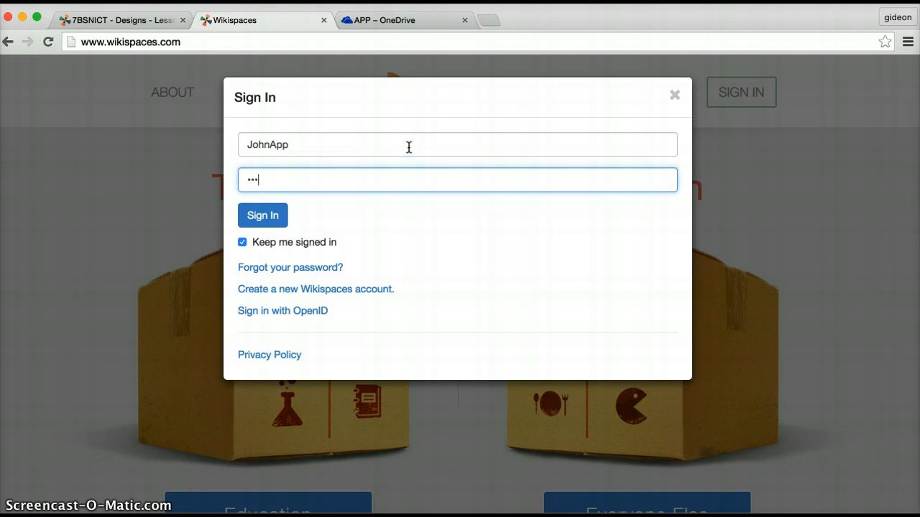
pyautogui.write('••••••')
pyautogui.click(258, 216)
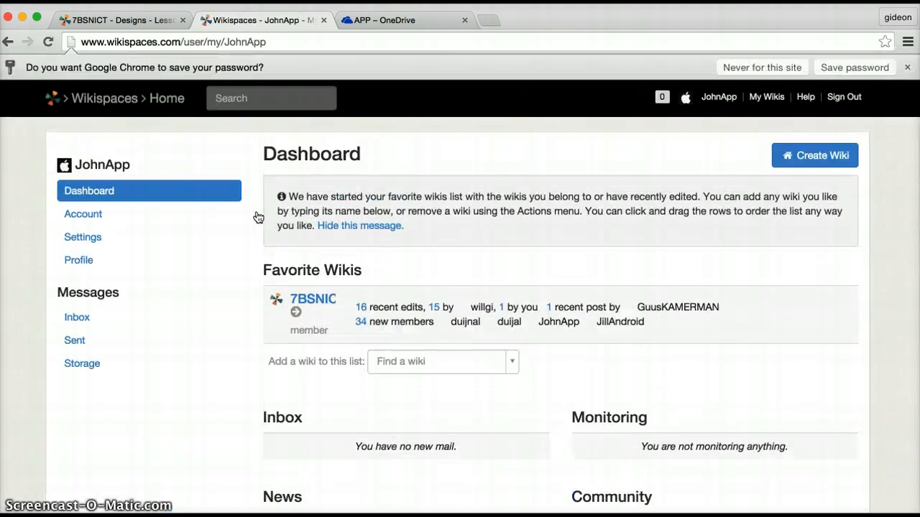
# In the 7BSNICT wiki's Test Project - App Planet, create a page titled with the account's username followed by "'s App"
pyautogui.click(315, 308)
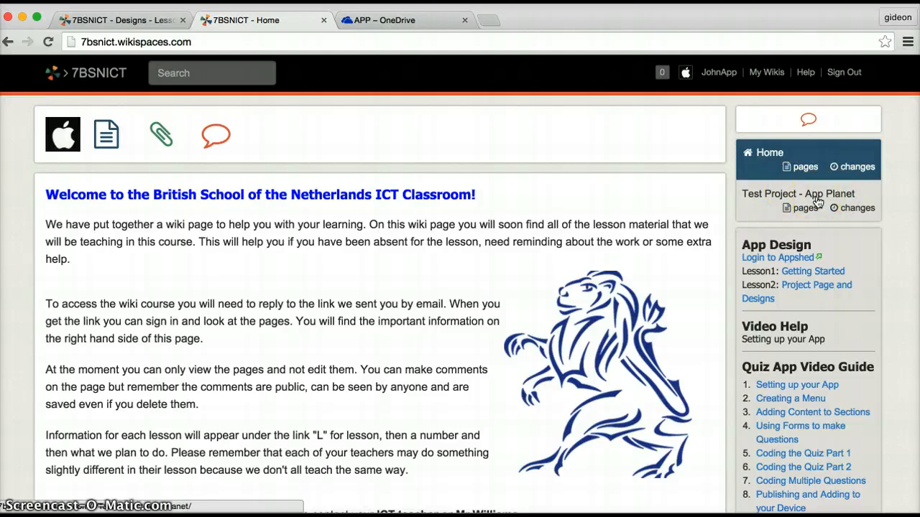
pyautogui.click(761, 197)
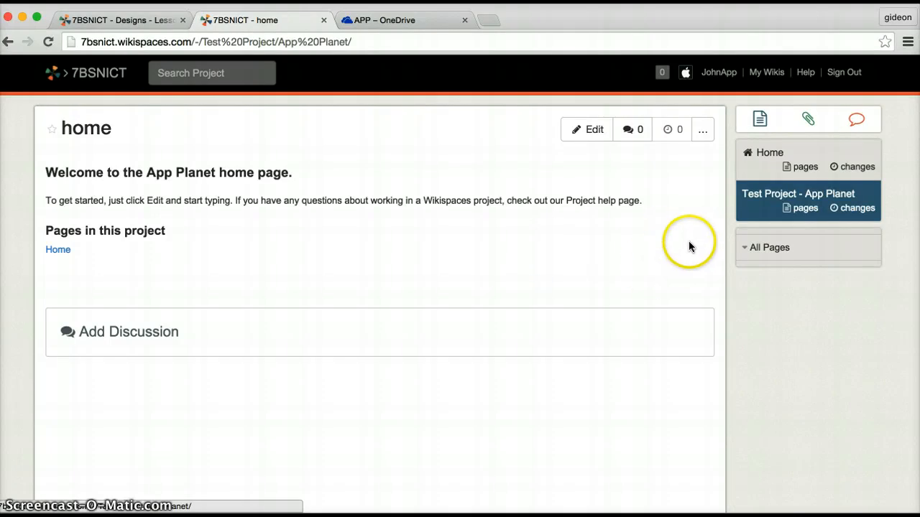
pyautogui.click(761, 126)
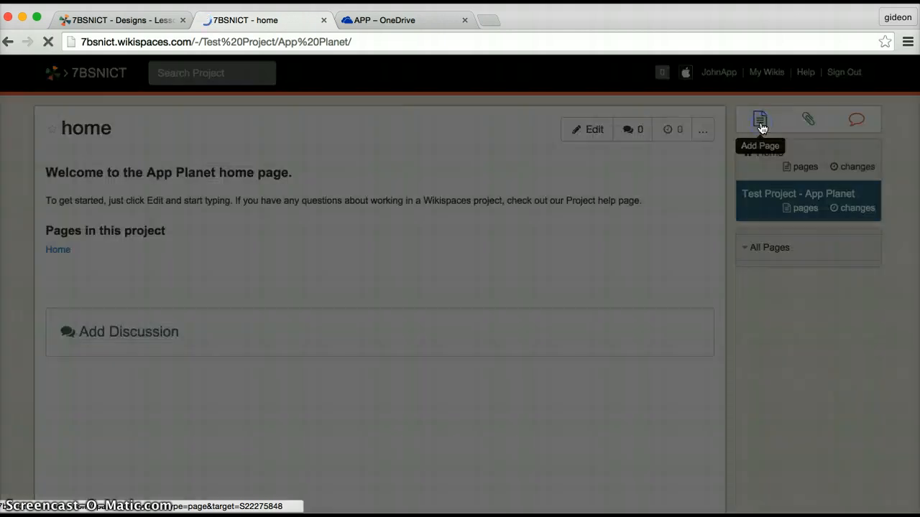
pyautogui.click(468, 204)
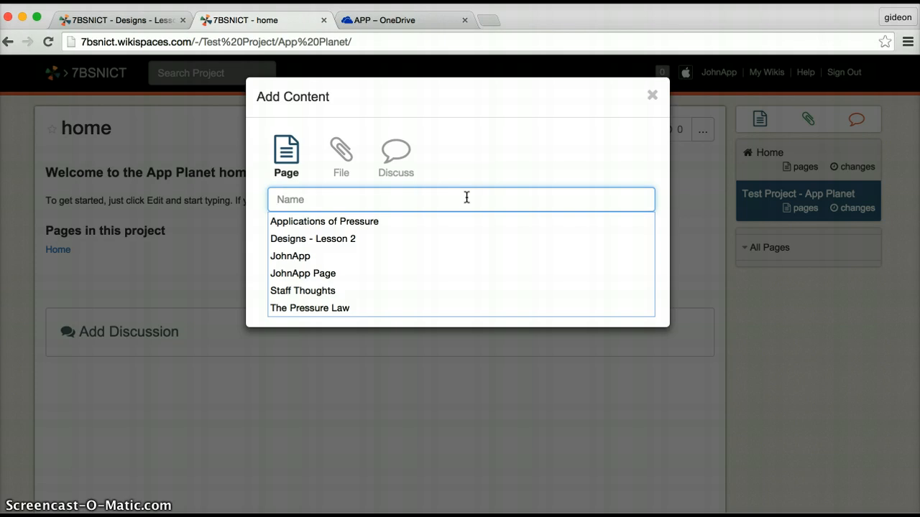
pyautogui.write('John')
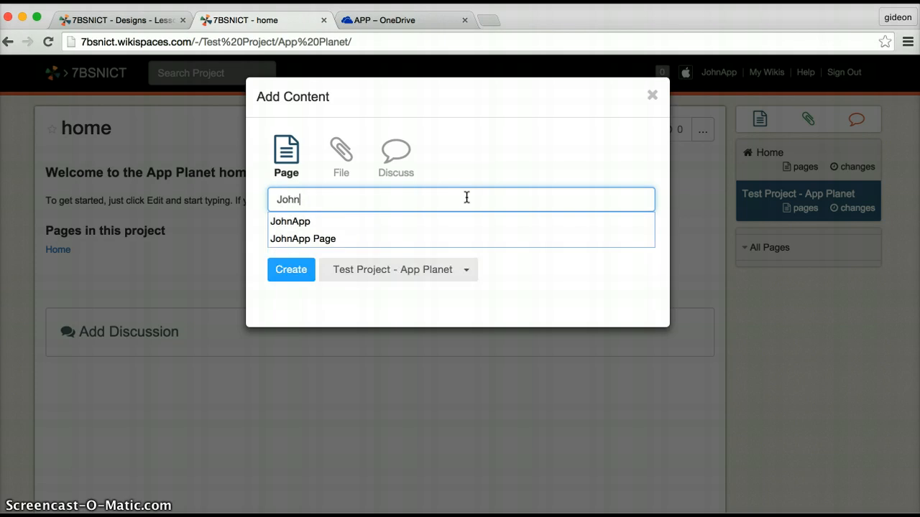
pyautogui.write('App A')
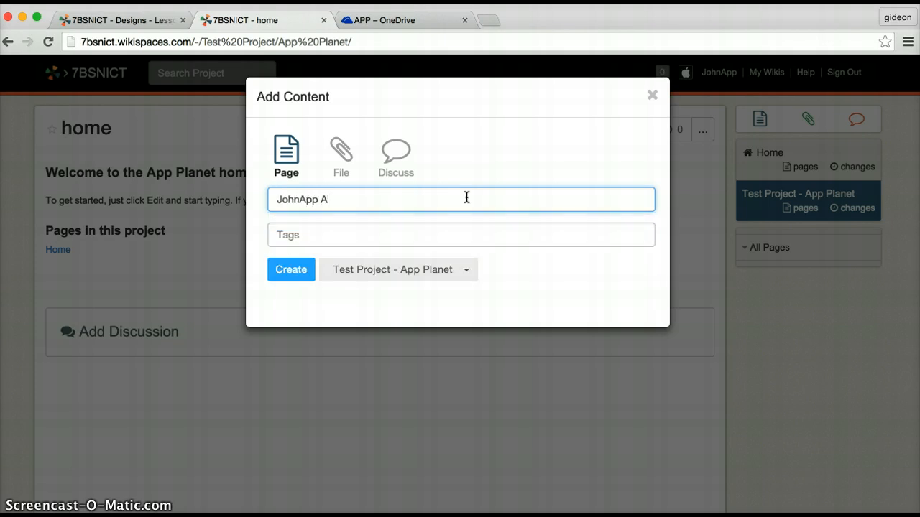
pyautogui.press('BackSpace')
pyautogui.write("'s")
pyautogui.click(296, 273)
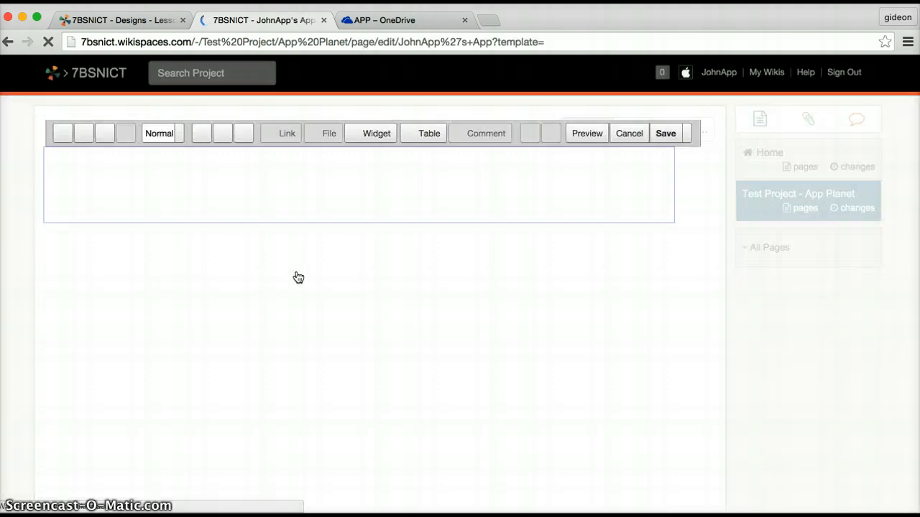
# Write "Welcome to my App" at the start of the new page and format it as 1. Heading
pyautogui.click(215, 189)
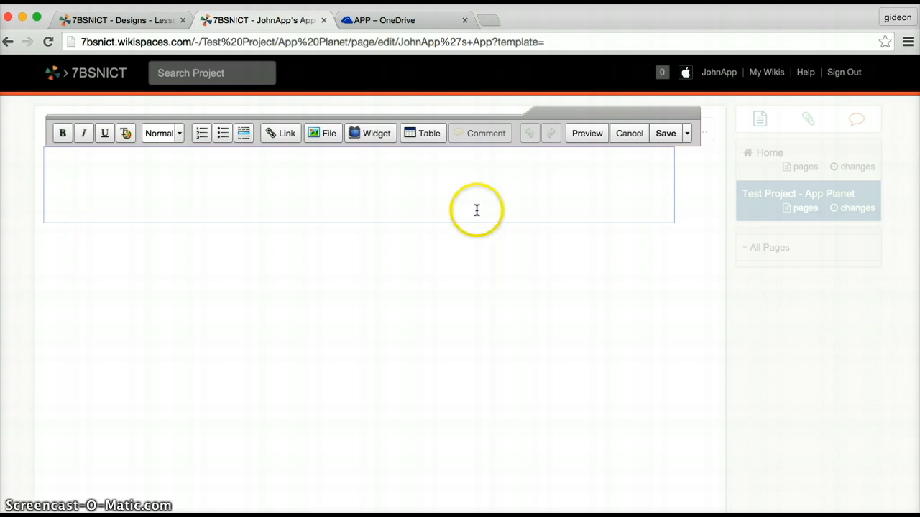
pyautogui.click(46, 165)
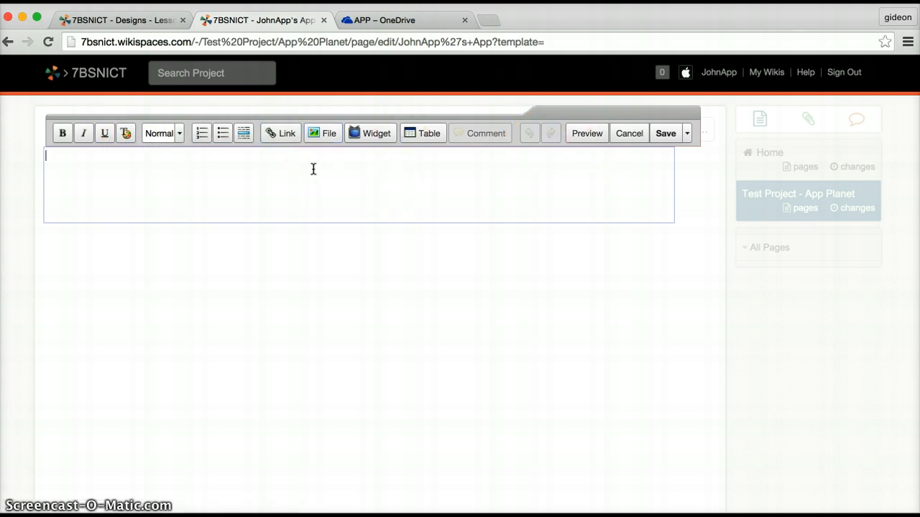
pyautogui.write('elcome to my App')
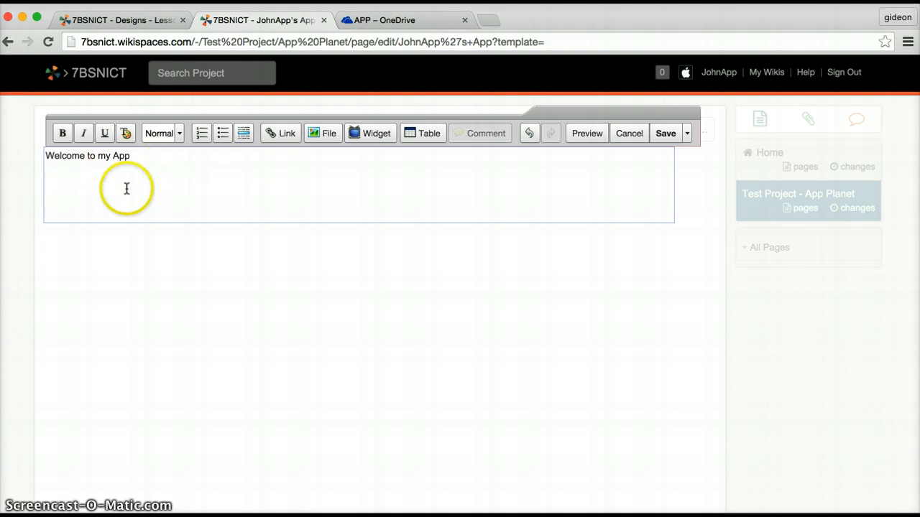
pyautogui.moveTo(151, 156); pyautogui.dragTo(33, 151)
pyautogui.click(180, 134)
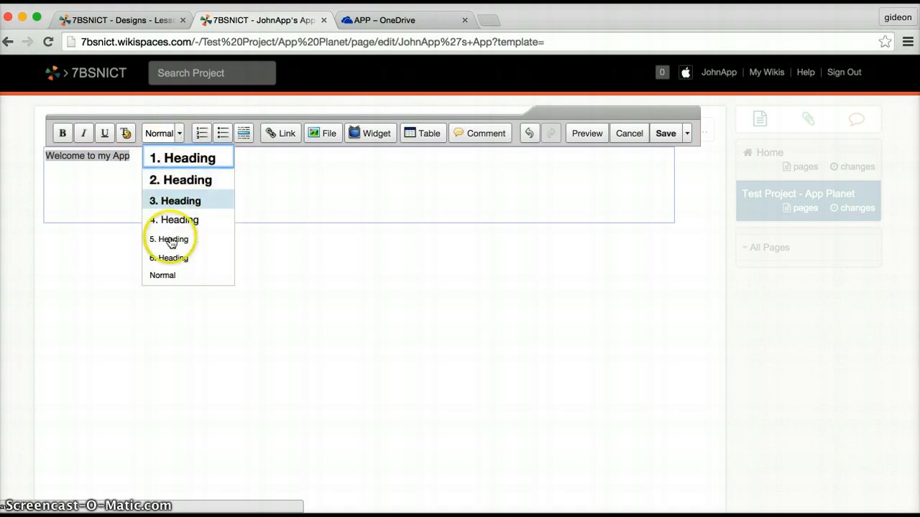
pyautogui.click(190, 160)
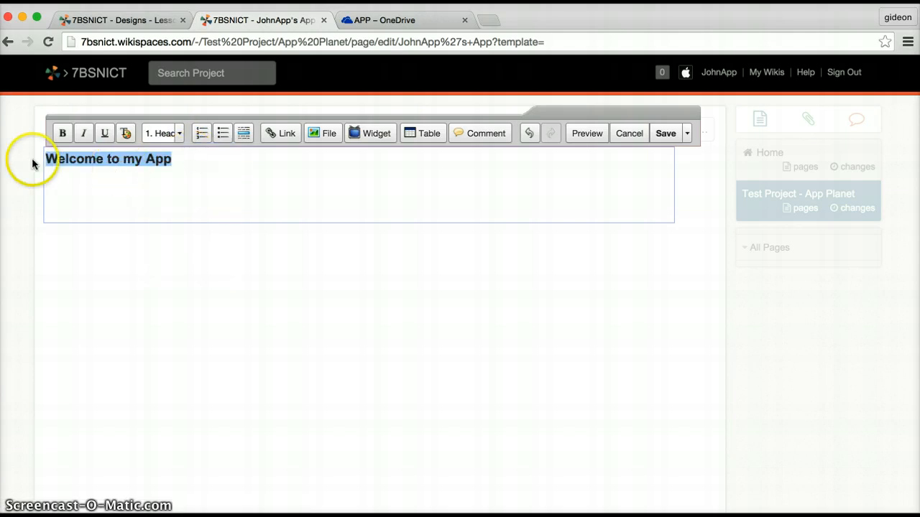
# Style the "Welcome to my App" heading with the Tahoma font, 120% size and blue text color
pyautogui.click(126, 136)
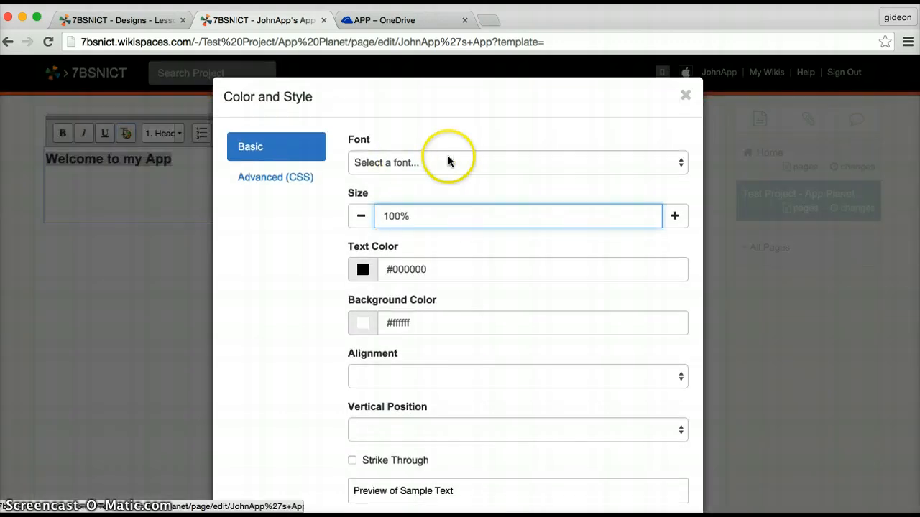
pyautogui.click(484, 163)
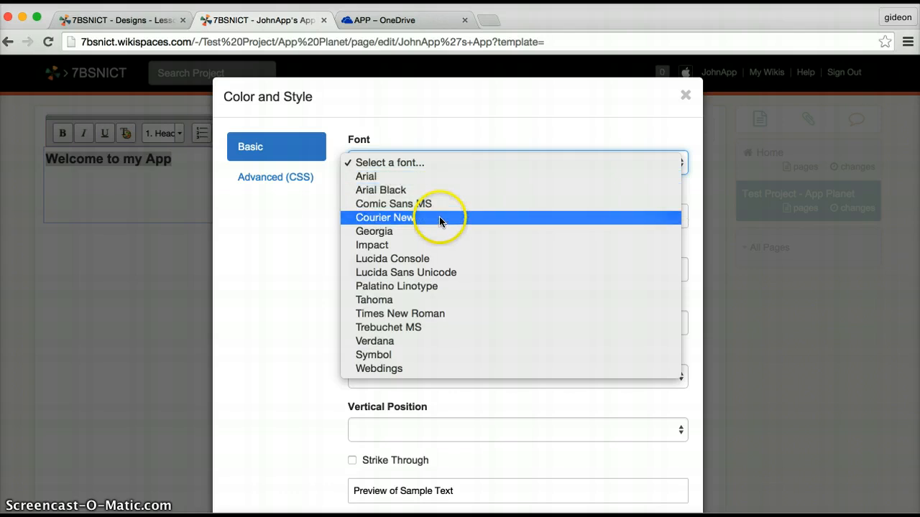
pyautogui.click(421, 302)
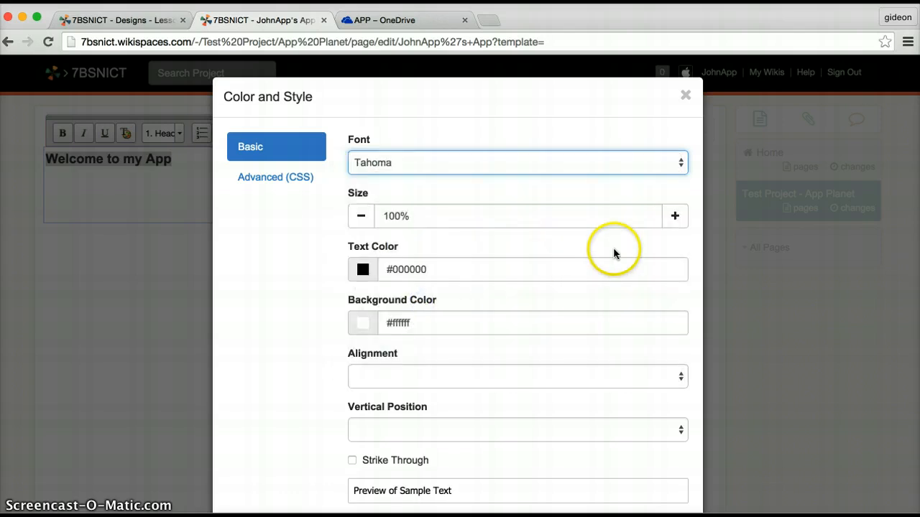
pyautogui.click(675, 225)
pyautogui.click(675, 224)
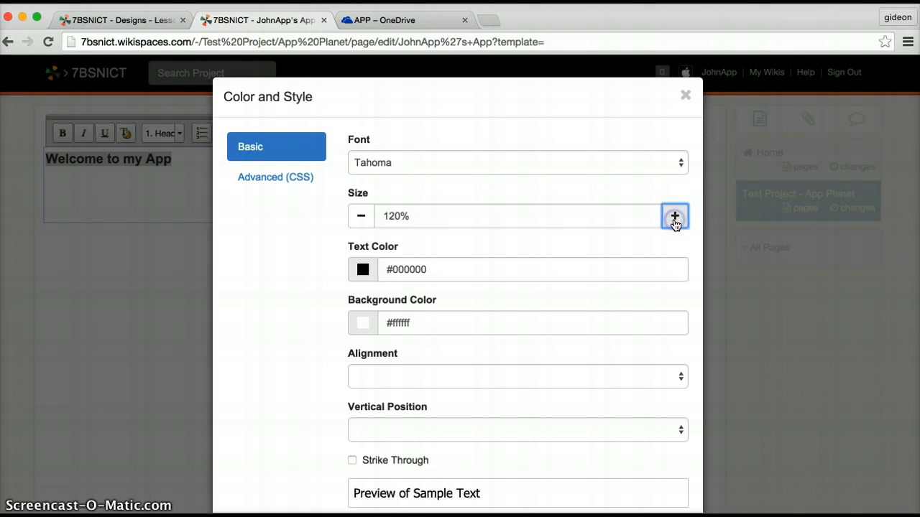
pyautogui.click(503, 276)
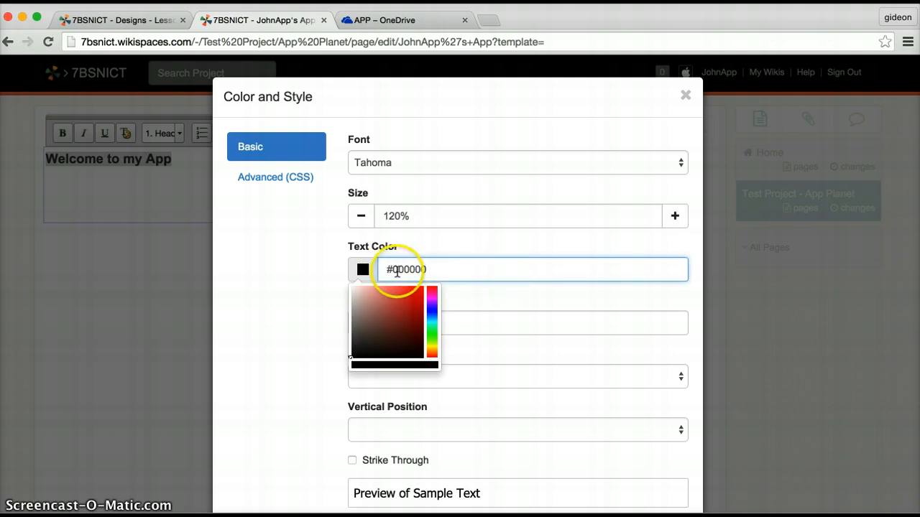
pyautogui.click(436, 266)
pyautogui.moveTo(437, 266); pyautogui.dragTo(369, 266)
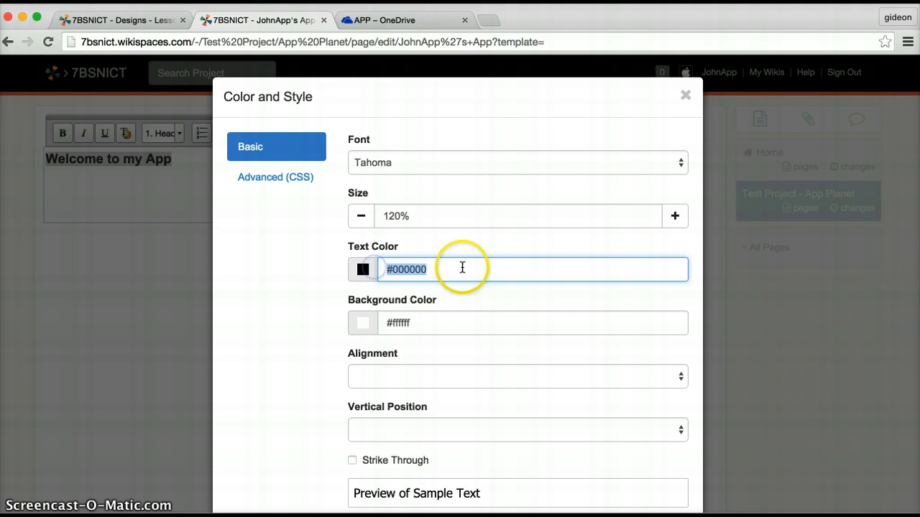
pyautogui.write('blue')
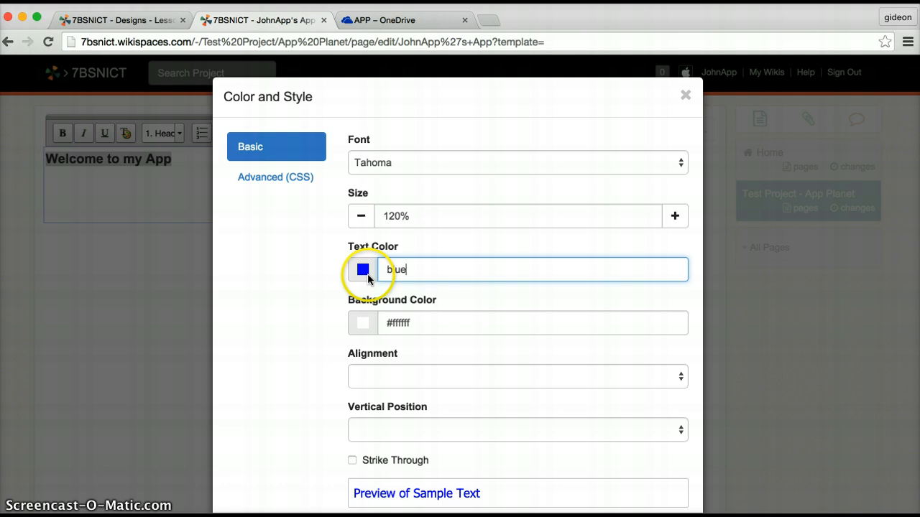
pyautogui.scroll(-2, 542, 250)
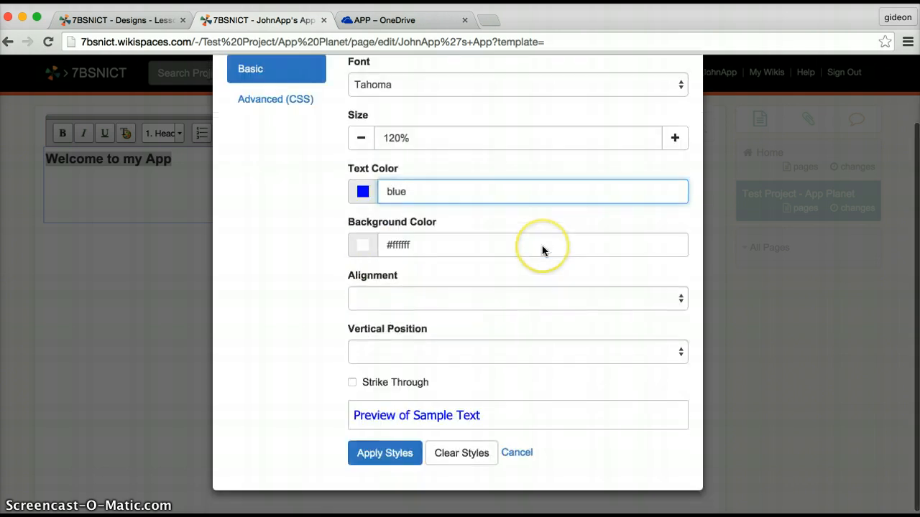
pyautogui.click(392, 453)
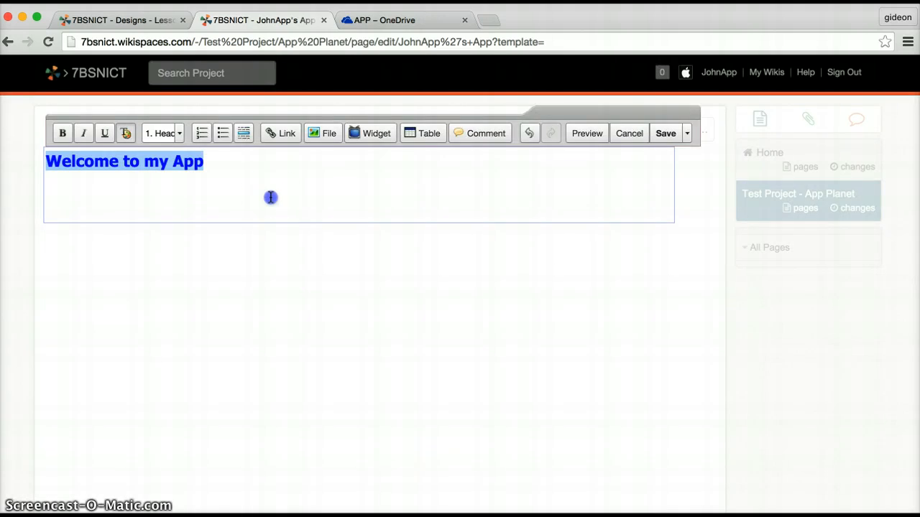
# Below the heading, set the text style to 110% size in black and write "Welcome to my Project page on my brand new App."
pyautogui.click(242, 169)
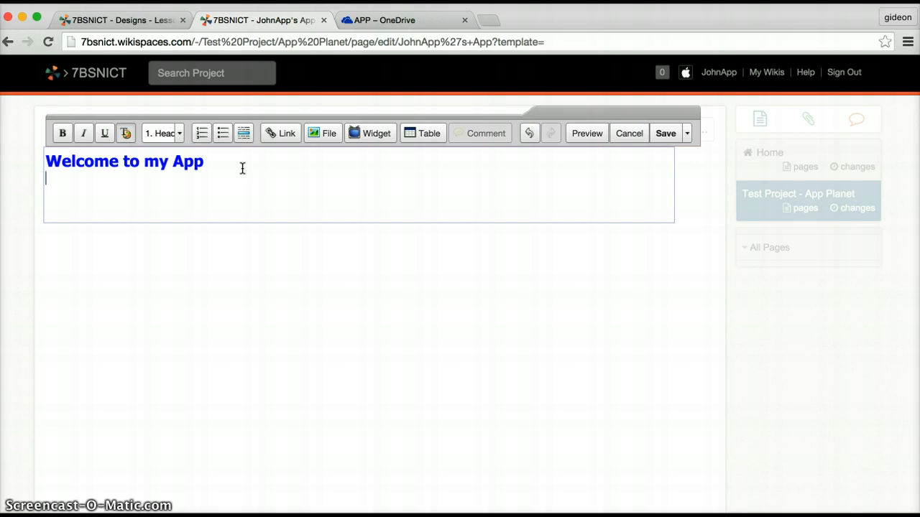
pyautogui.click(126, 134)
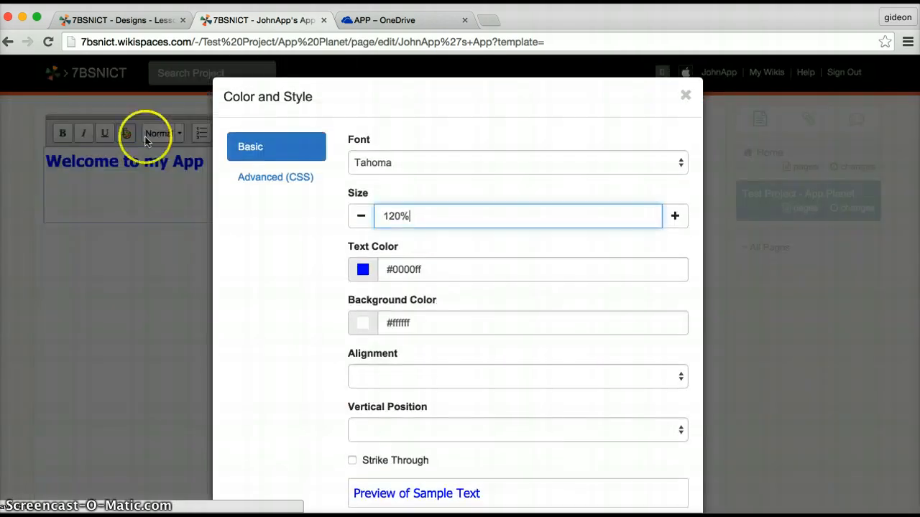
pyautogui.click(361, 215)
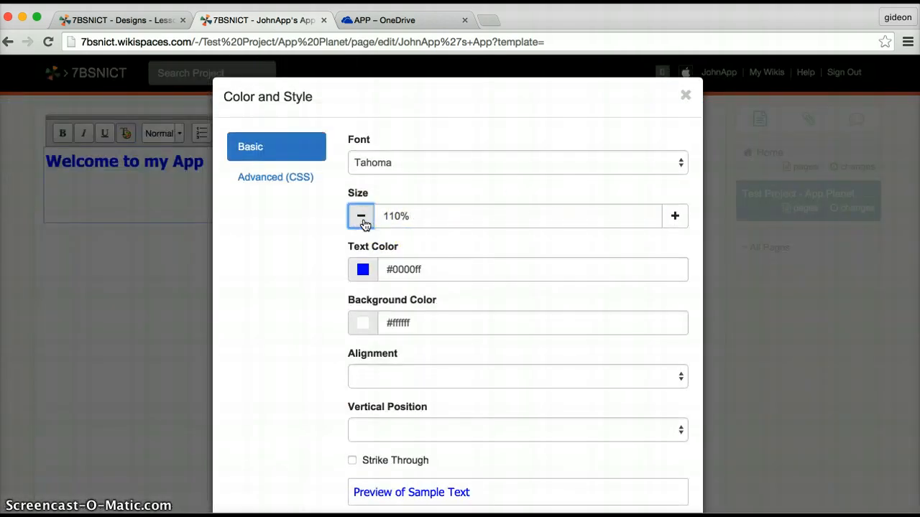
pyautogui.click(413, 269)
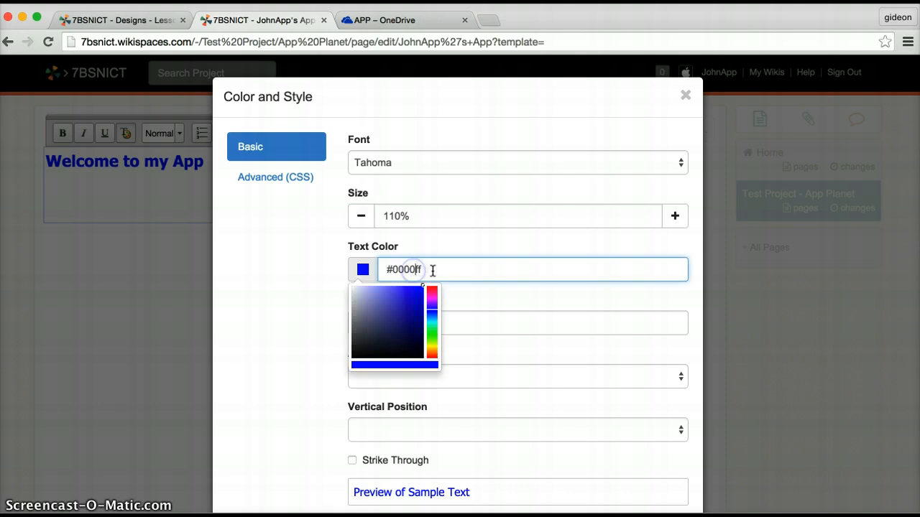
pyautogui.moveTo(431, 269); pyautogui.dragTo(379, 268)
pyautogui.write('black')
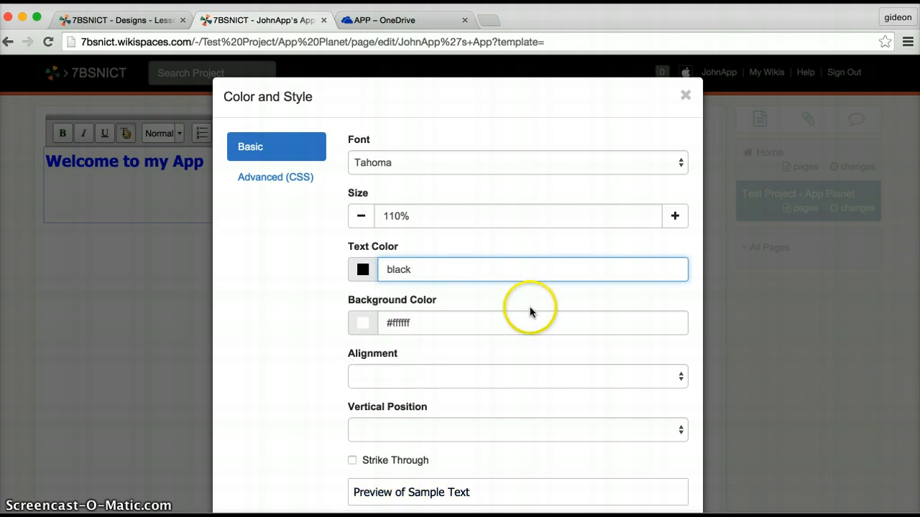
pyautogui.scroll(-2, 529, 311)
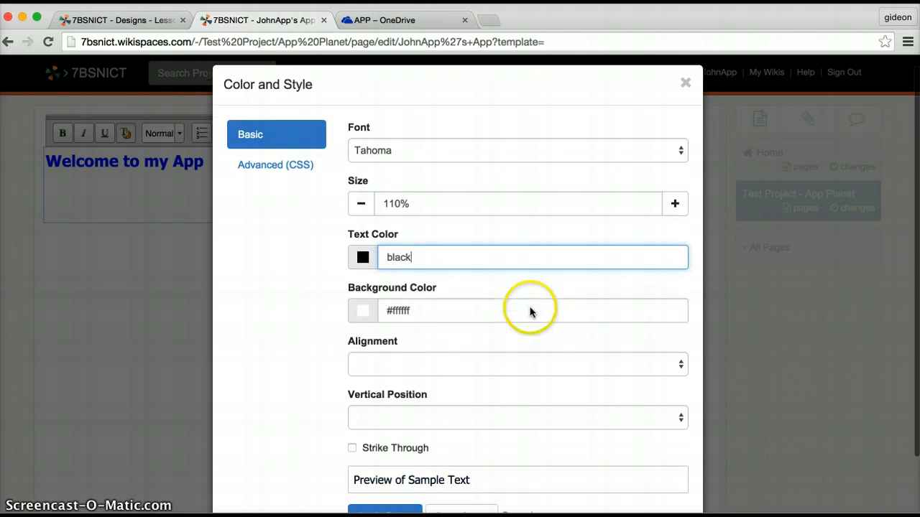
pyautogui.click(388, 454)
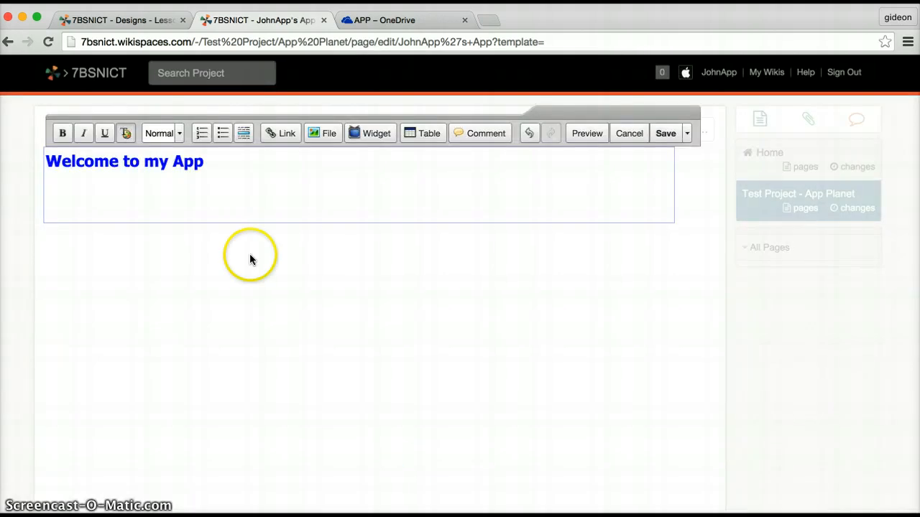
pyautogui.click(160, 204)
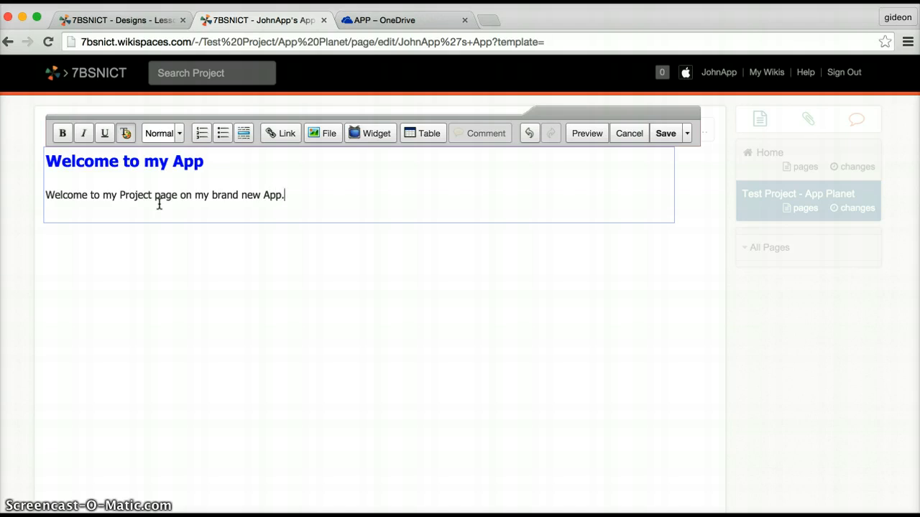
# Save the page, then reopen it for editing and add blank lines between the heading and the introductory sentence
pyautogui.click(665, 135)
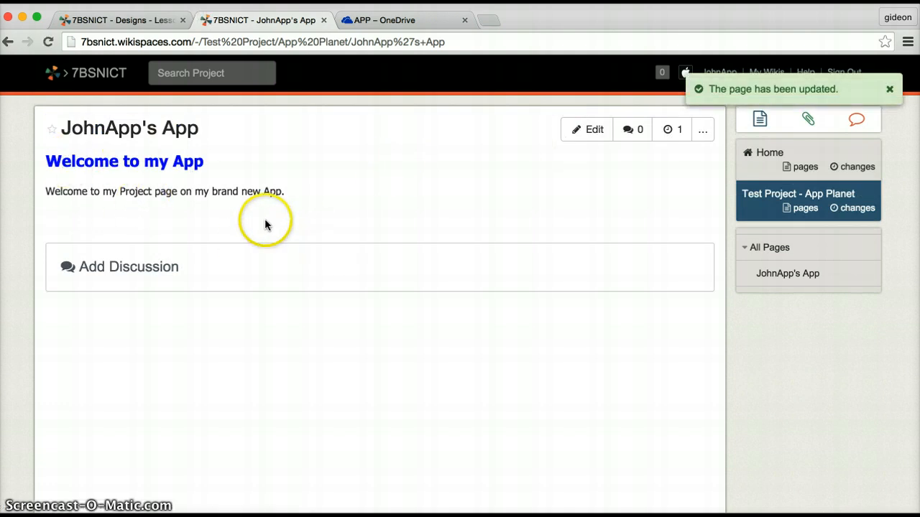
pyautogui.click(595, 134)
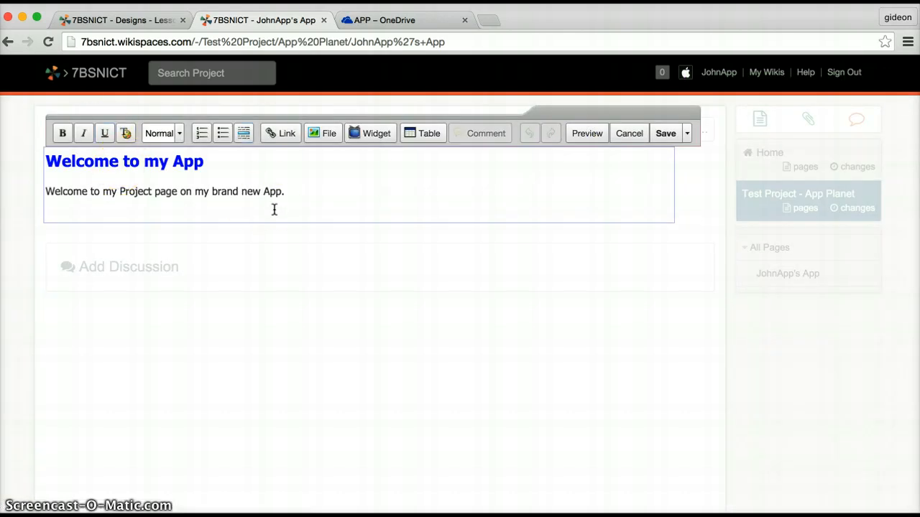
pyautogui.click(312, 195)
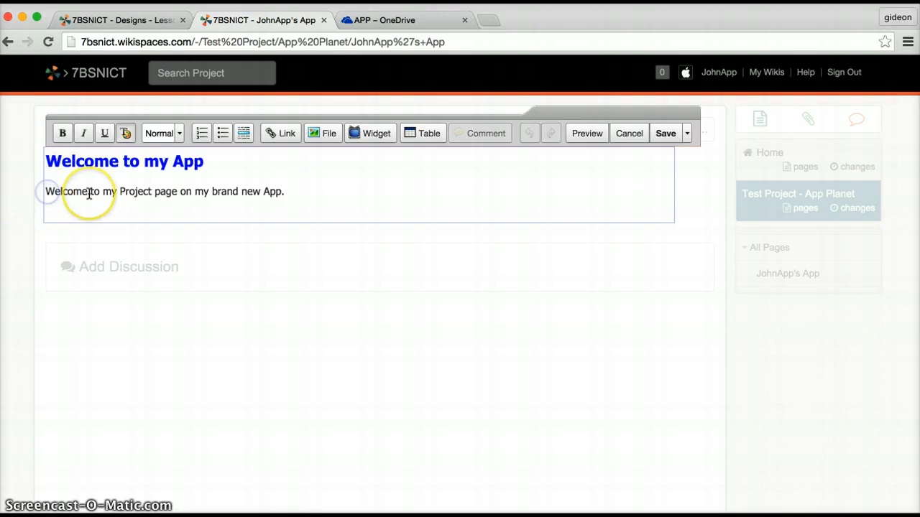
pyautogui.press('Return')
pyautogui.press('Return')
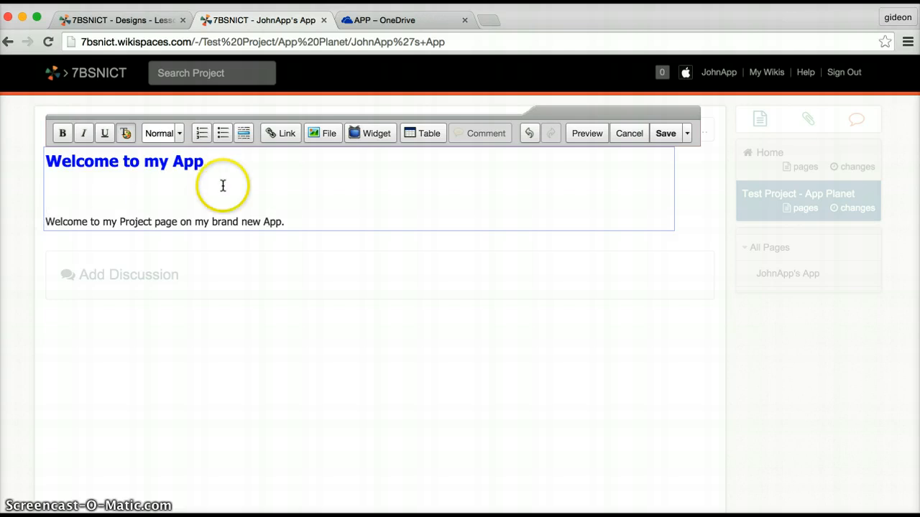
# Upload applogo.jpeg from the APP-DESIGN folder in Documents and insert it between the heading and the introductory sentence
pyautogui.click(324, 136)
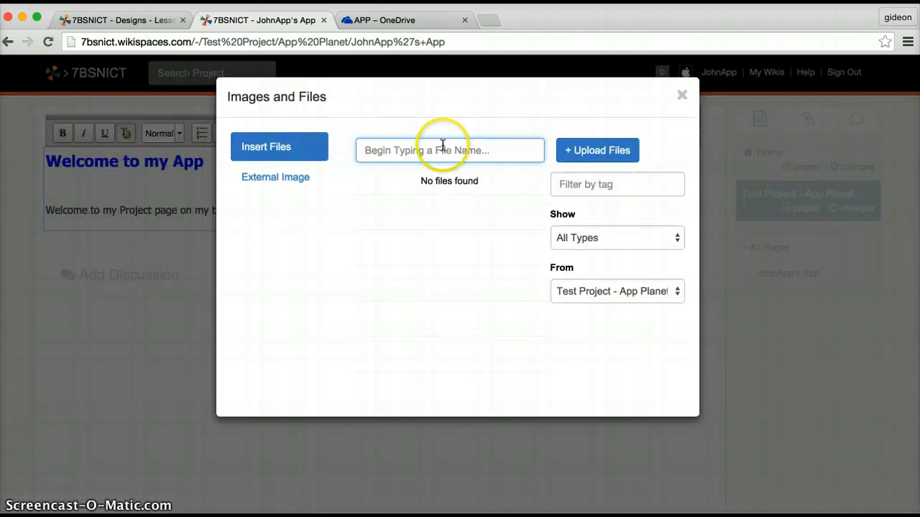
pyautogui.click(591, 155)
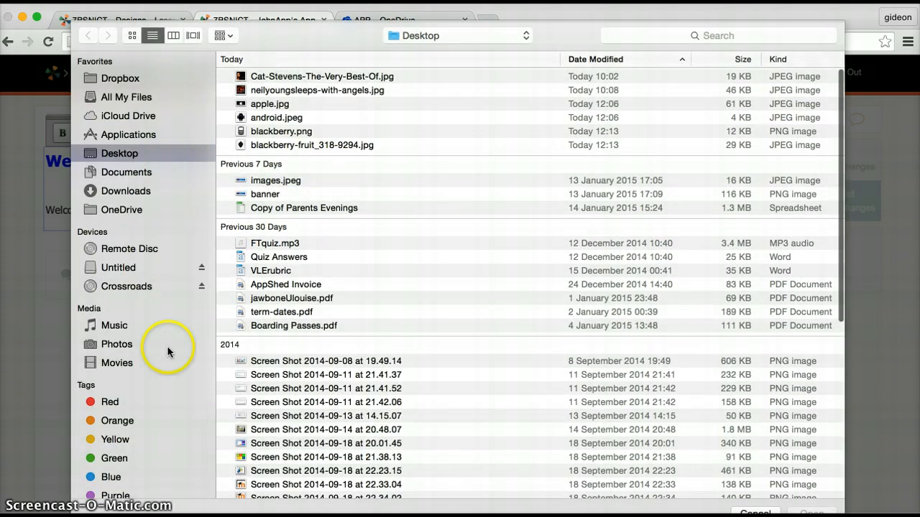
pyautogui.click(127, 172)
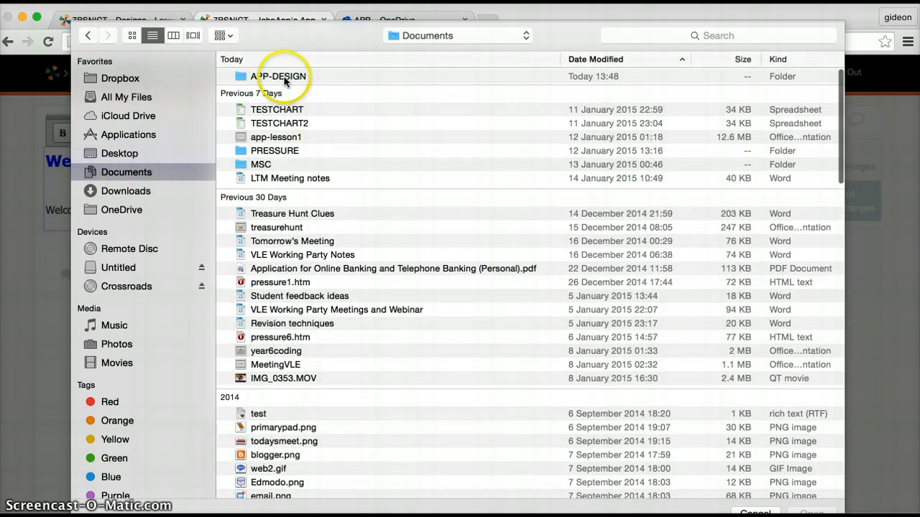
pyautogui.doubleClick(284, 79)
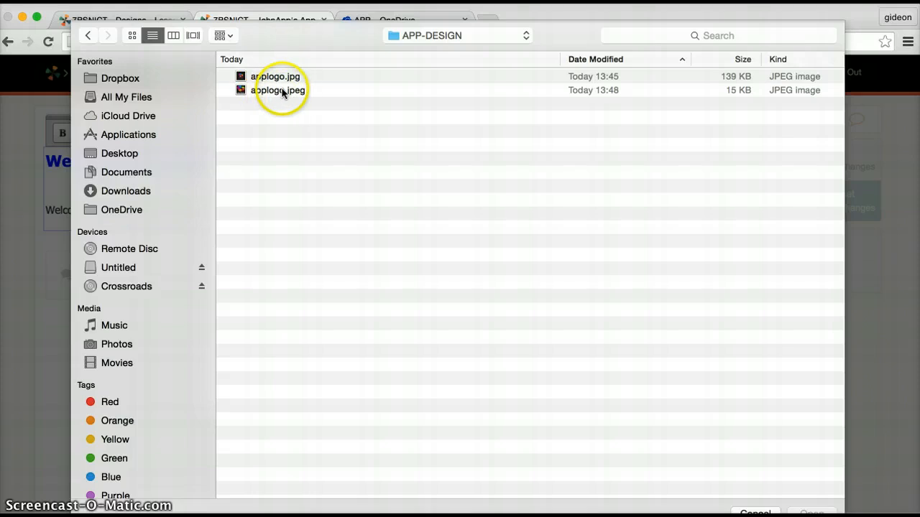
pyautogui.doubleClick(273, 92)
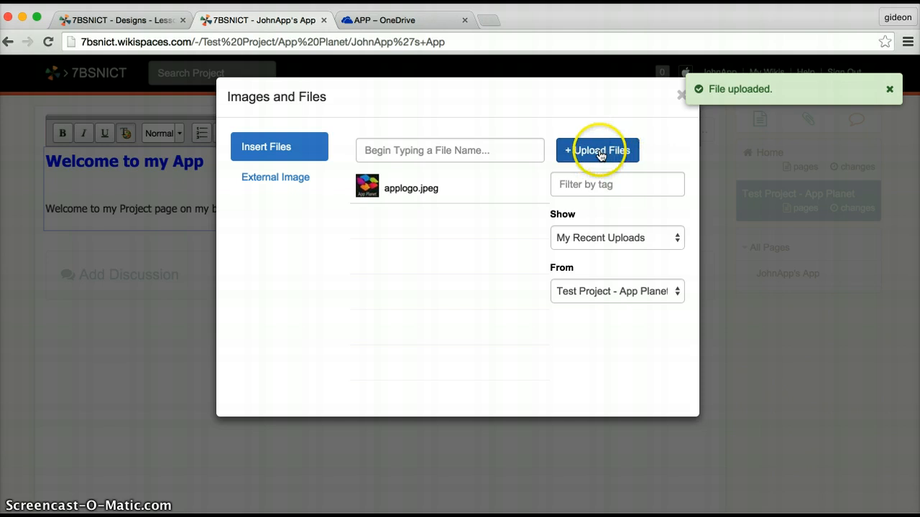
pyautogui.click(395, 195)
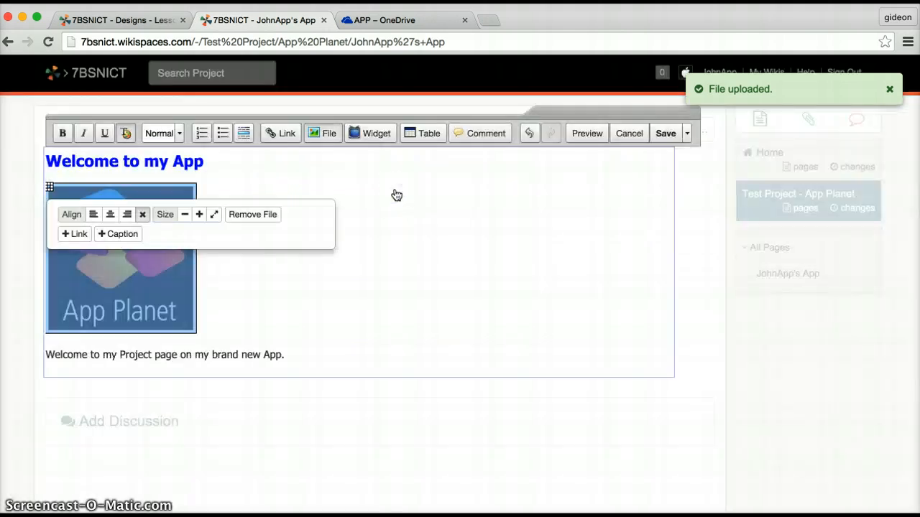
# Write the tagline "Apps that are out of this World" on a new line directly beneath the App Planet logo
pyautogui.click(247, 324)
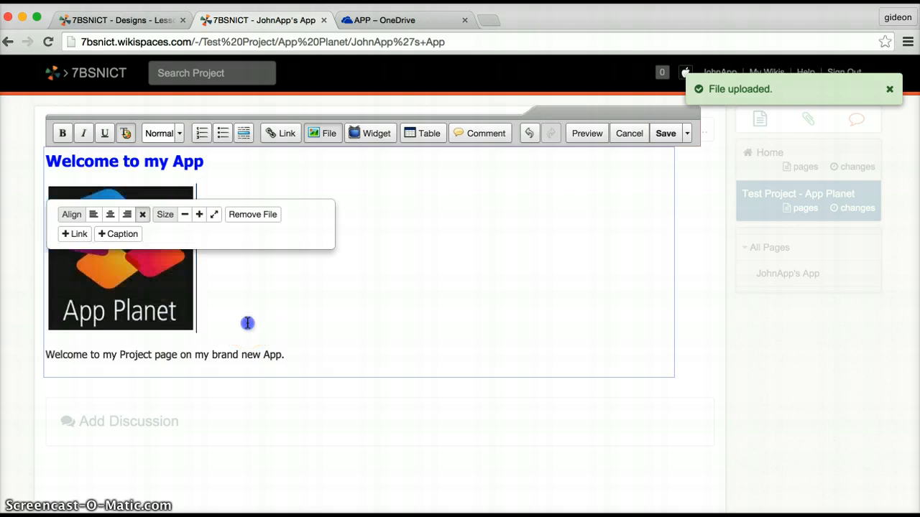
pyautogui.click(179, 306)
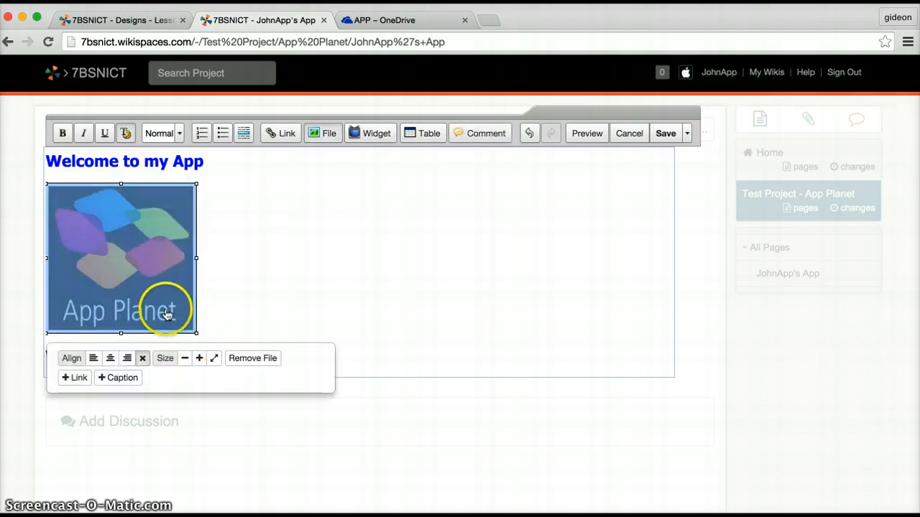
pyautogui.click(224, 327)
pyautogui.click(290, 356)
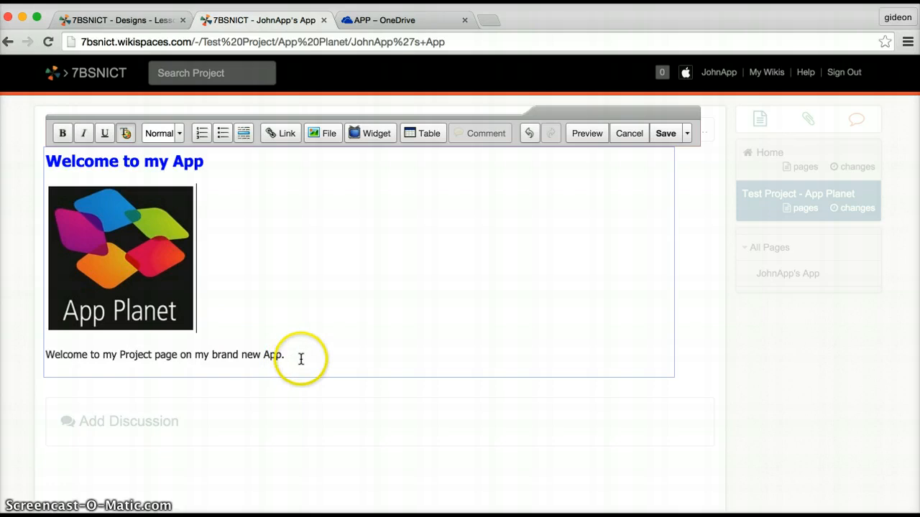
pyautogui.click(248, 331)
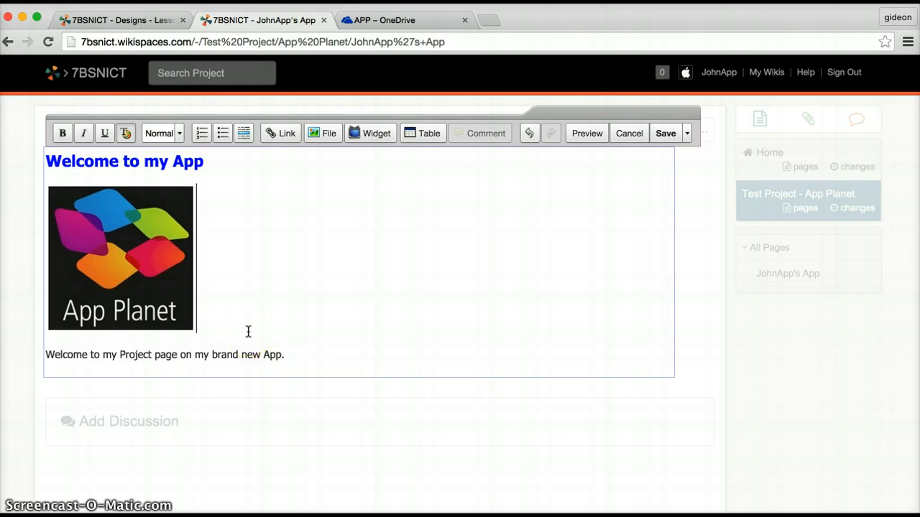
pyautogui.press('Return')
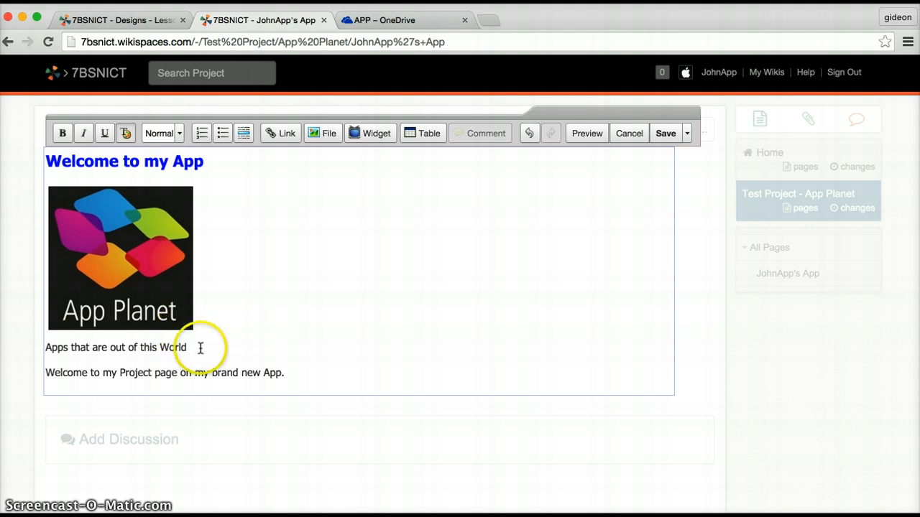
# Style the tagline "Apps that are out of this World" with the Impact font, 140% size and red text color
pyautogui.moveTo(196, 349); pyautogui.dragTo(25, 345)
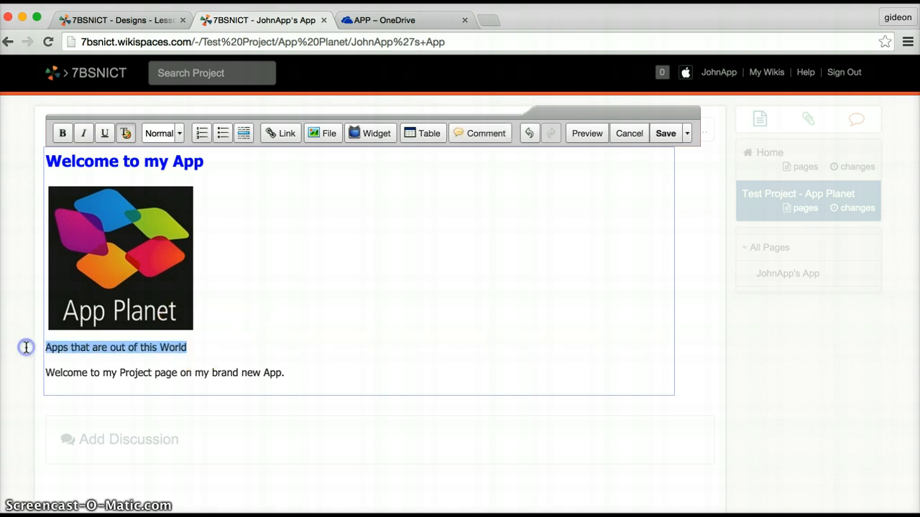
pyautogui.click(128, 133)
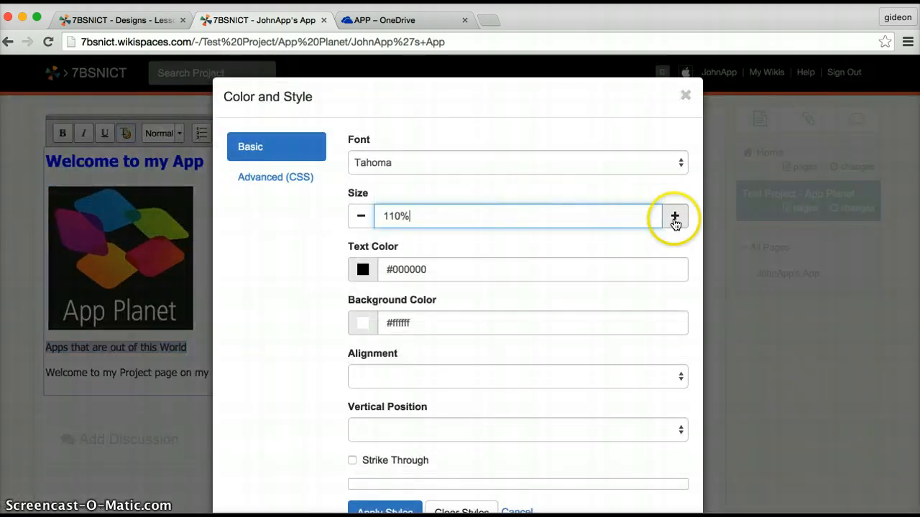
pyautogui.click(674, 217)
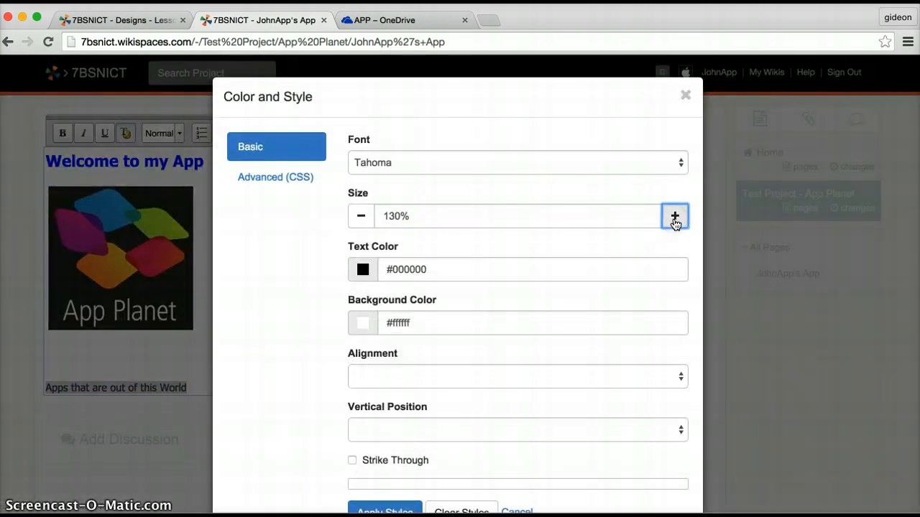
pyautogui.click(678, 164)
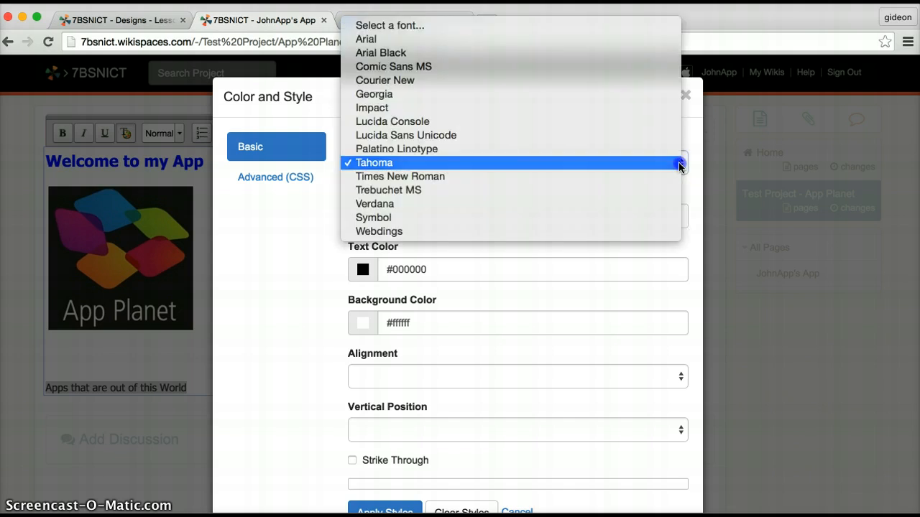
pyautogui.click(421, 107)
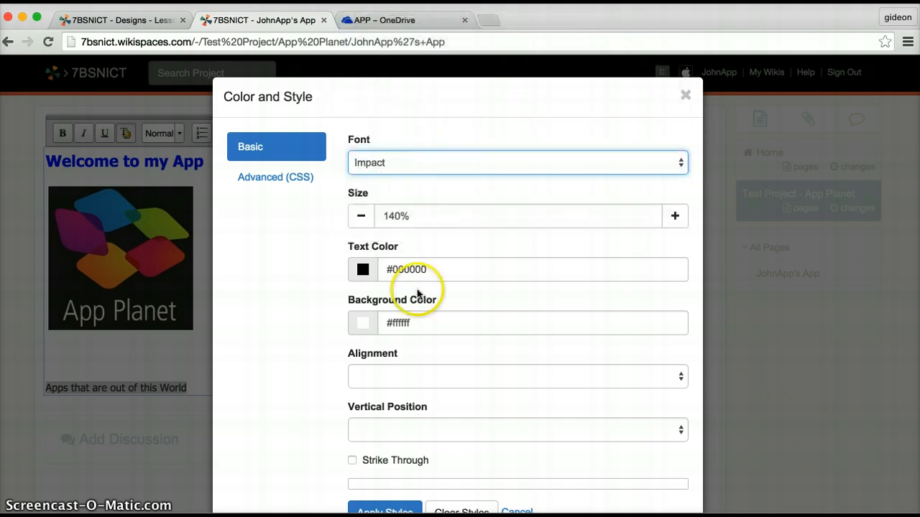
pyautogui.click(410, 269)
pyautogui.moveTo(443, 269); pyautogui.dragTo(247, 257)
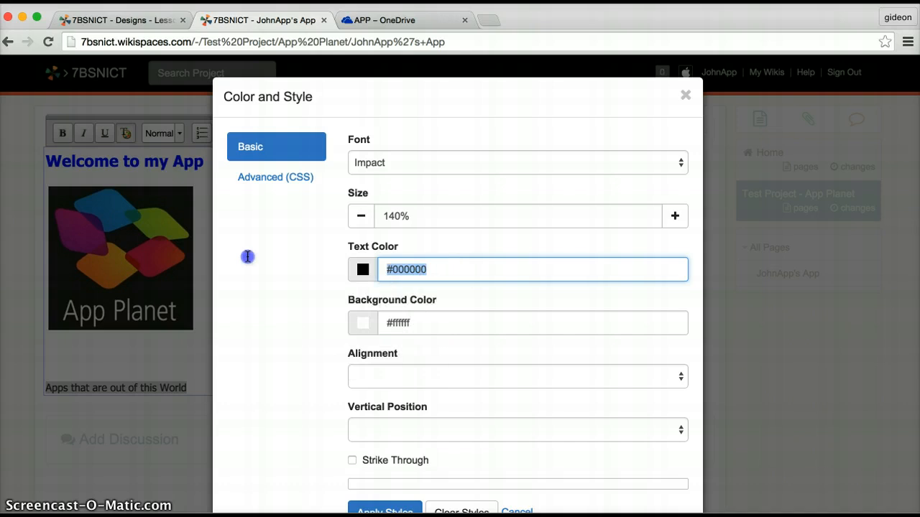
pyautogui.write('red')
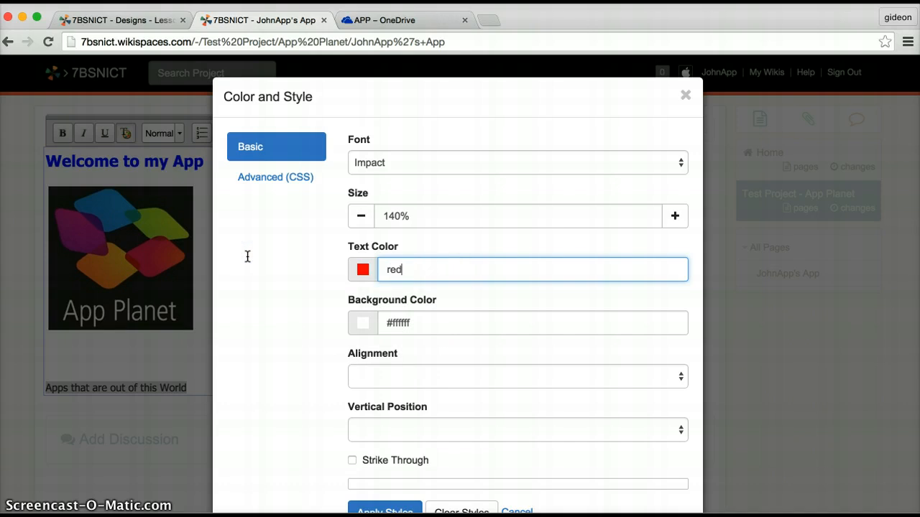
pyautogui.click(392, 510)
# Remove the blank lines between the App Planet logo and the red tagline
pyautogui.click(108, 352)
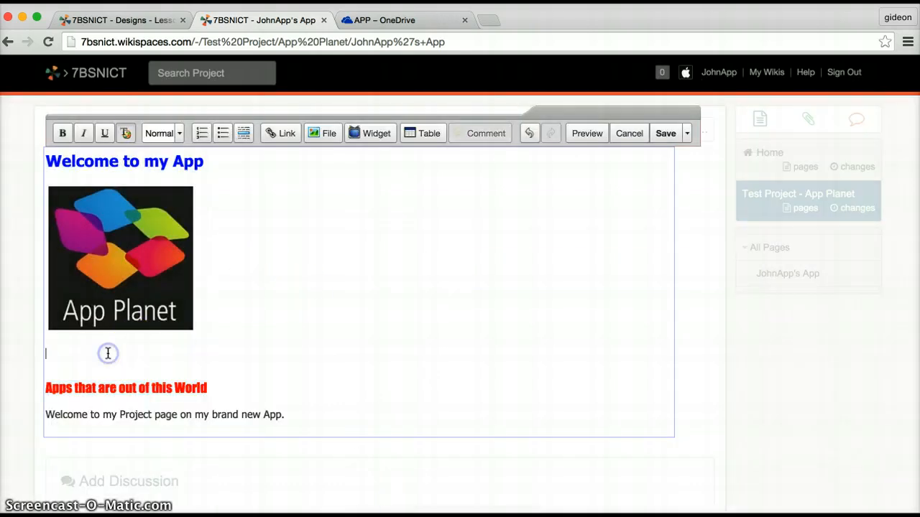
pyautogui.click(47, 387)
pyautogui.press('BackSpace')
pyautogui.press('BackSpace')
pyautogui.press('BackSpace')
pyautogui.click(78, 386)
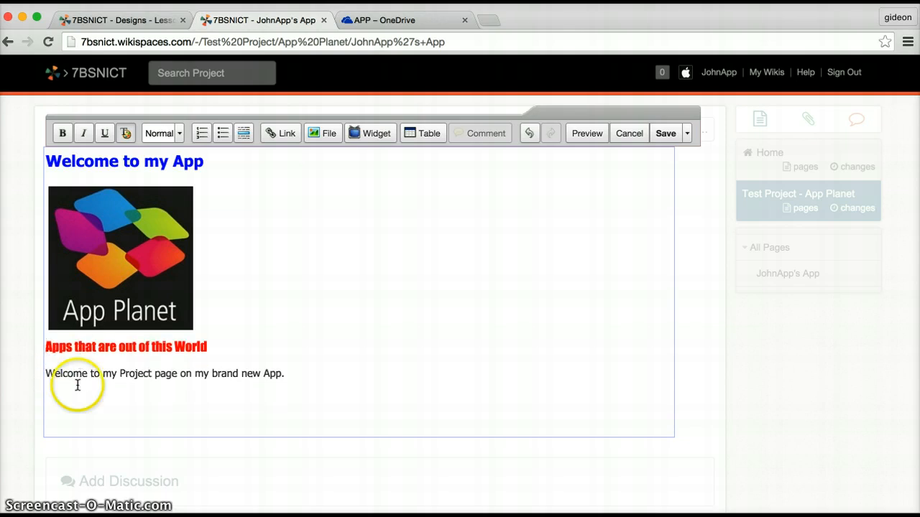
# Insert a blank line between the tagline and the introductory sentence, and save the page
pyautogui.click(45, 373)
pyautogui.press('Return')
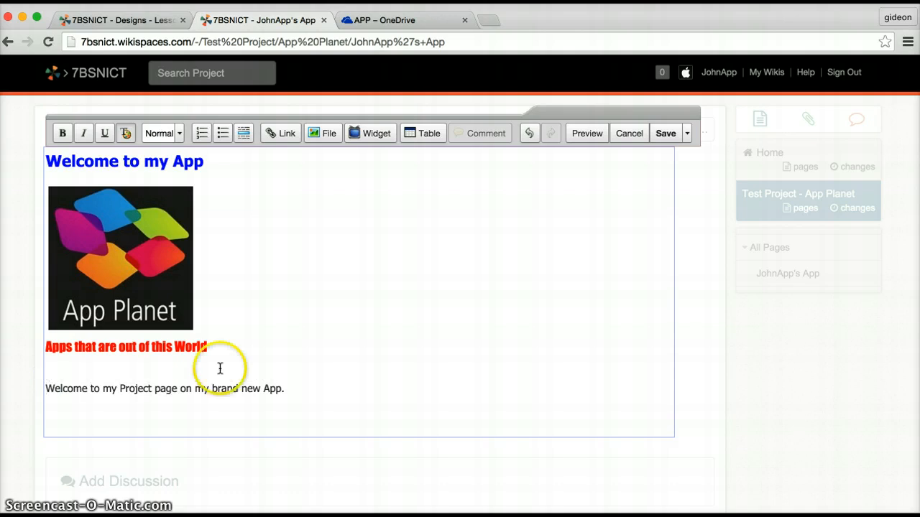
pyautogui.click(302, 390)
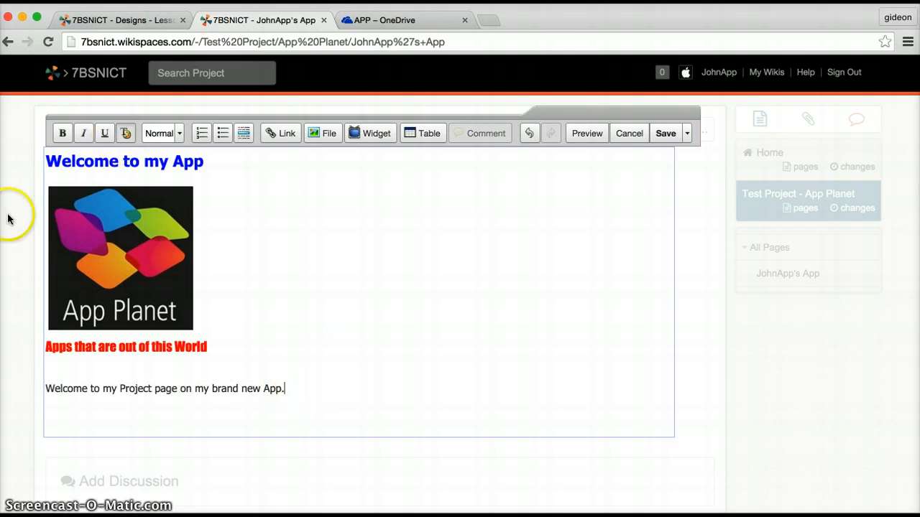
pyautogui.click(665, 135)
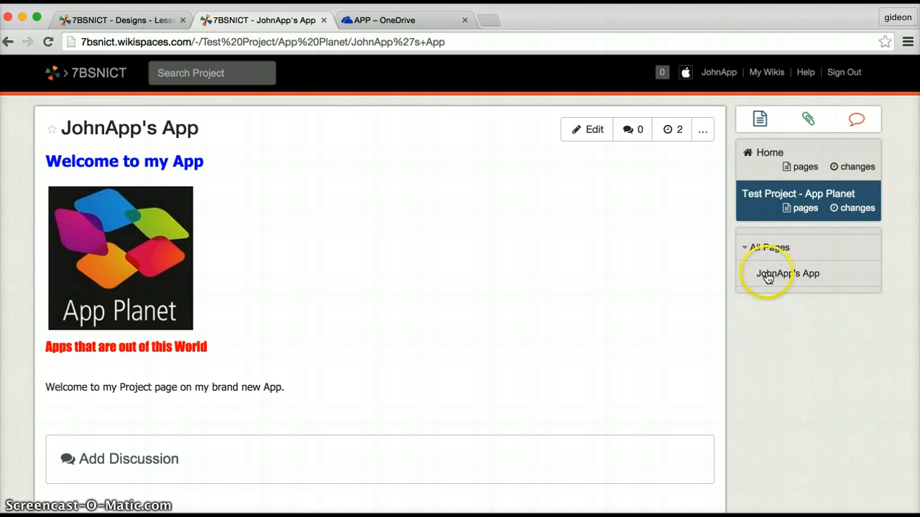
# Edit the App Planet project's home page, styling its "Welcome to the {$team} home page." heading with Tahoma, 140% size and blue text
pyautogui.click(769, 198)
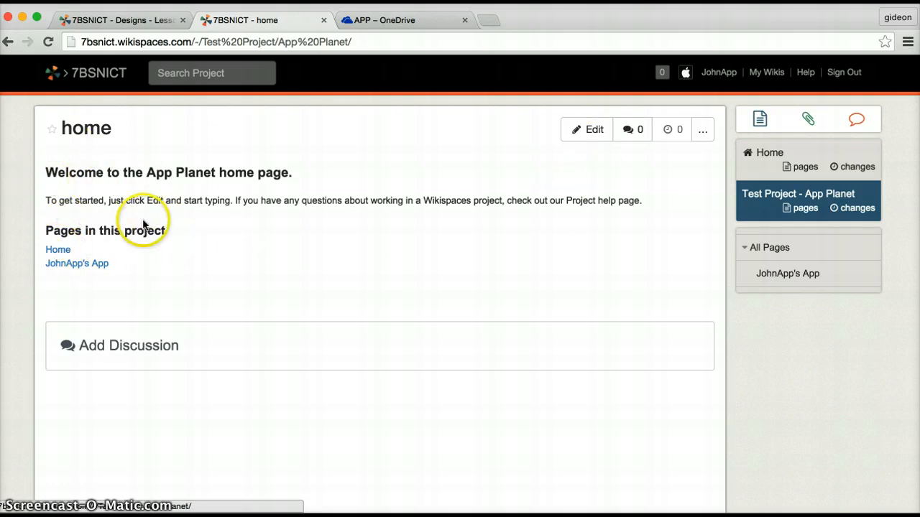
pyautogui.click(594, 130)
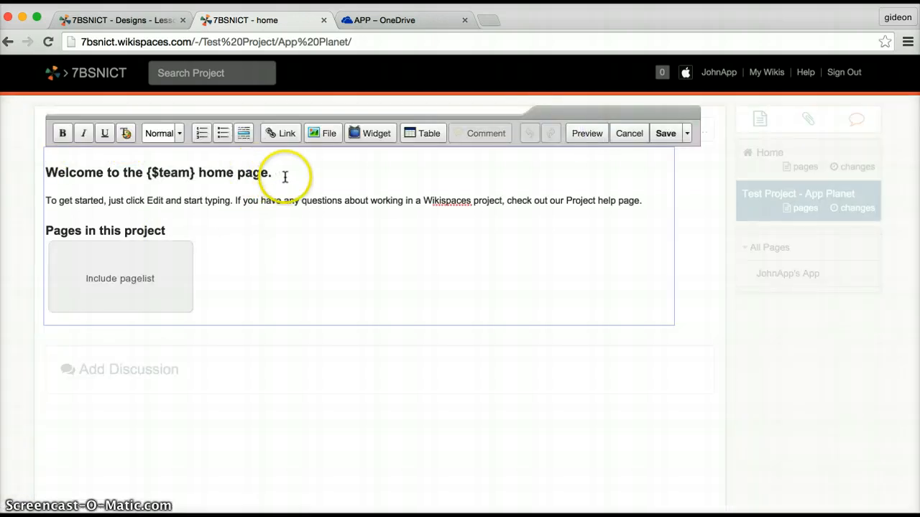
pyautogui.moveTo(286, 175); pyautogui.dragTo(25, 170)
pyautogui.click(126, 133)
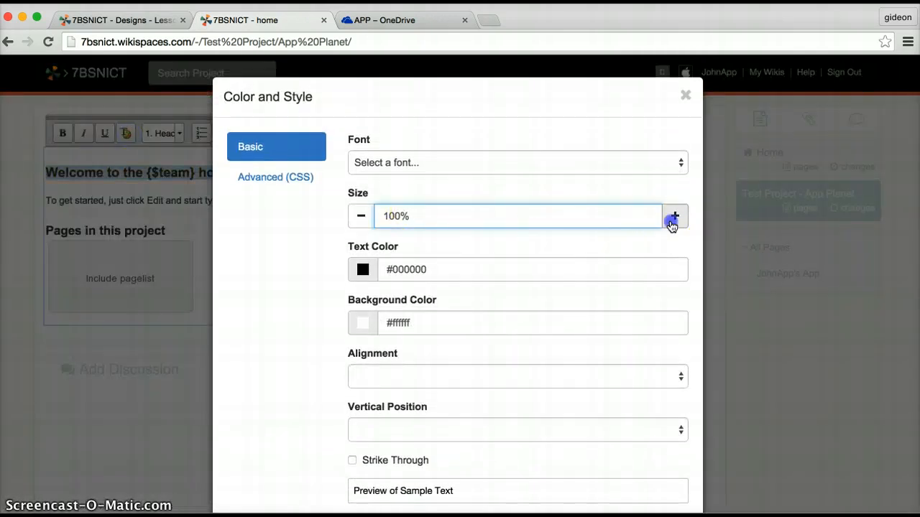
pyautogui.click(672, 220)
pyautogui.click(672, 220)
pyautogui.click(682, 167)
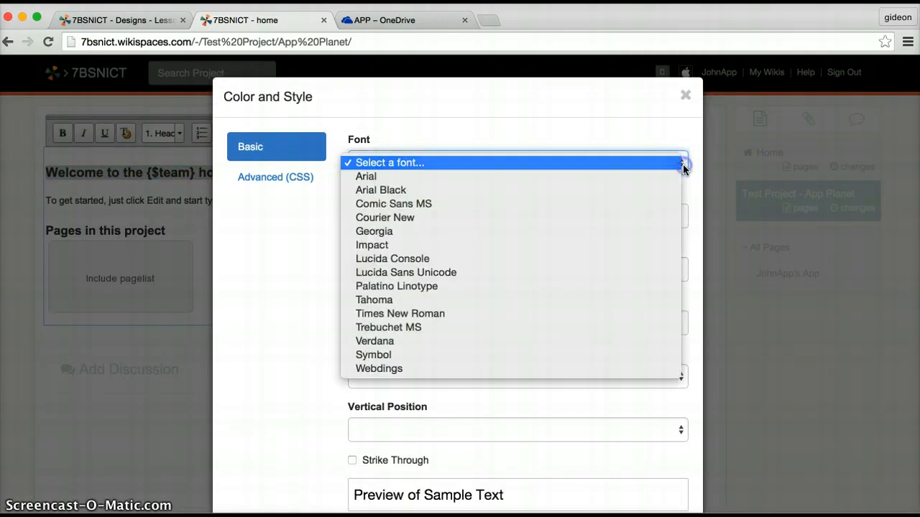
pyautogui.click(477, 301)
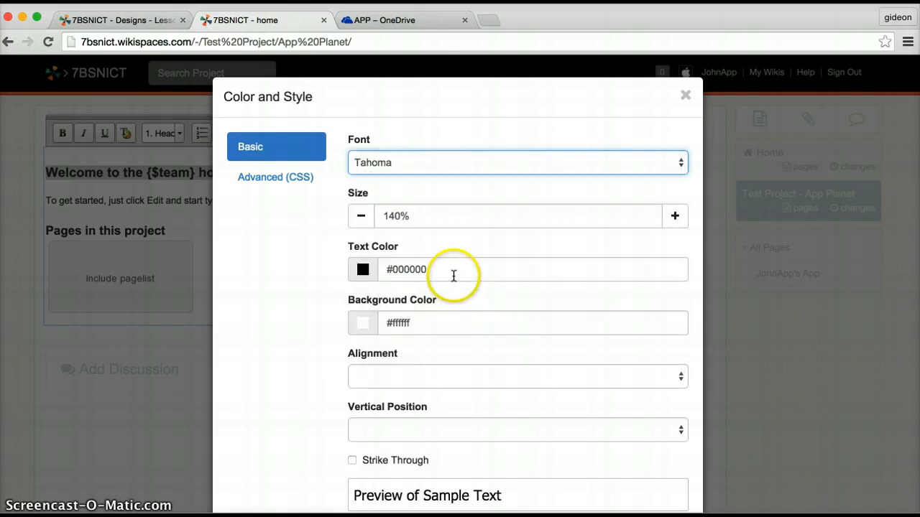
pyautogui.click(452, 270)
pyautogui.write('blue')
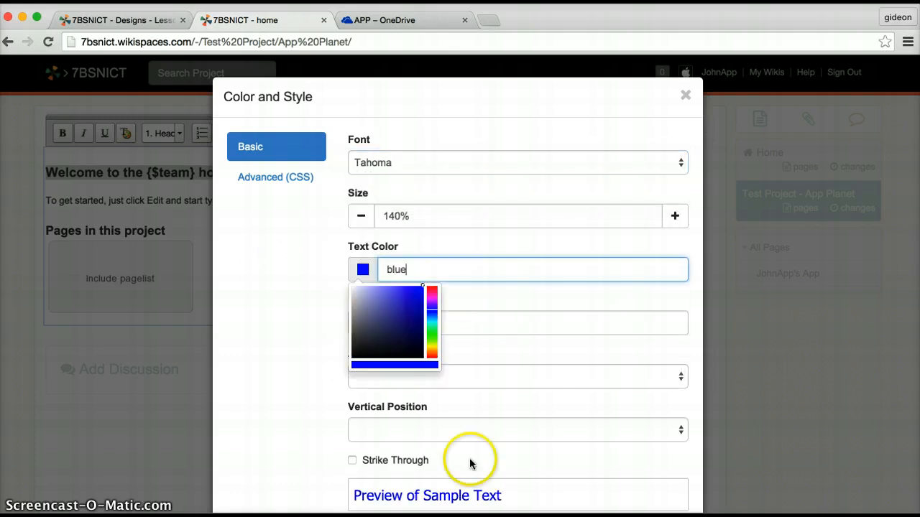
pyautogui.scroll(-3, 607, 431)
pyautogui.click(381, 455)
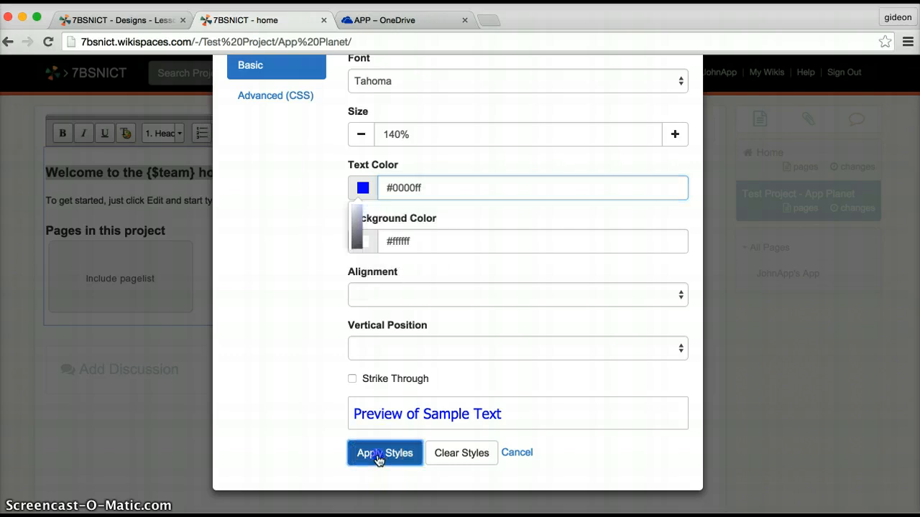
pyautogui.click(418, 253)
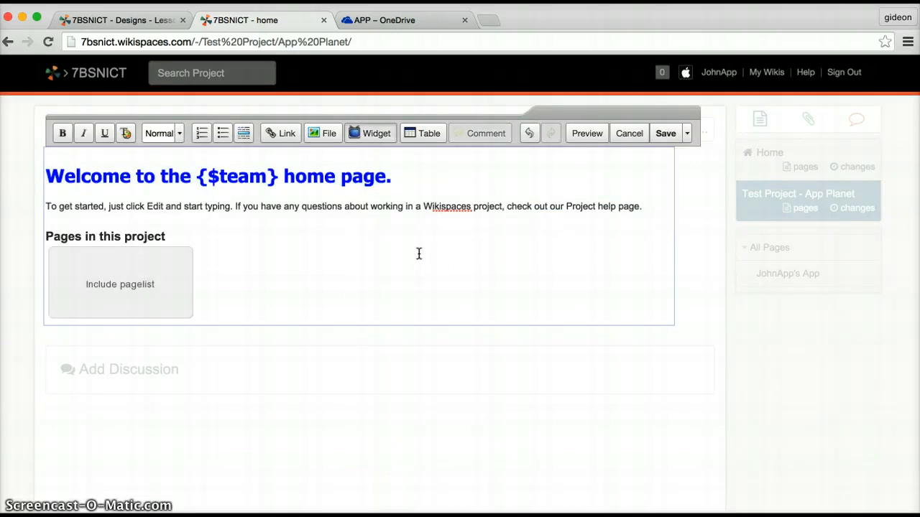
# Replace the getting-started paragraph with "We are App Planet. We make apps that are Out of this World!"
pyautogui.moveTo(649, 206); pyautogui.dragTo(26, 205)
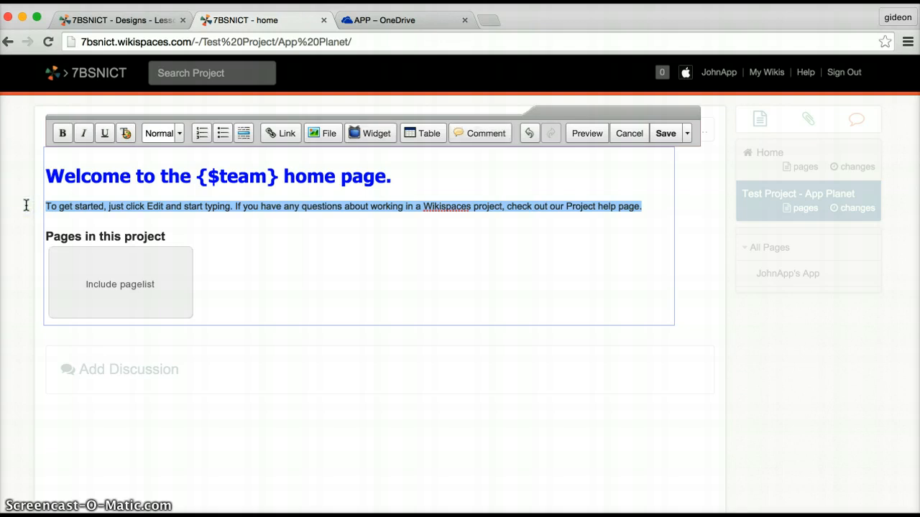
pyautogui.write('We are App Plen')
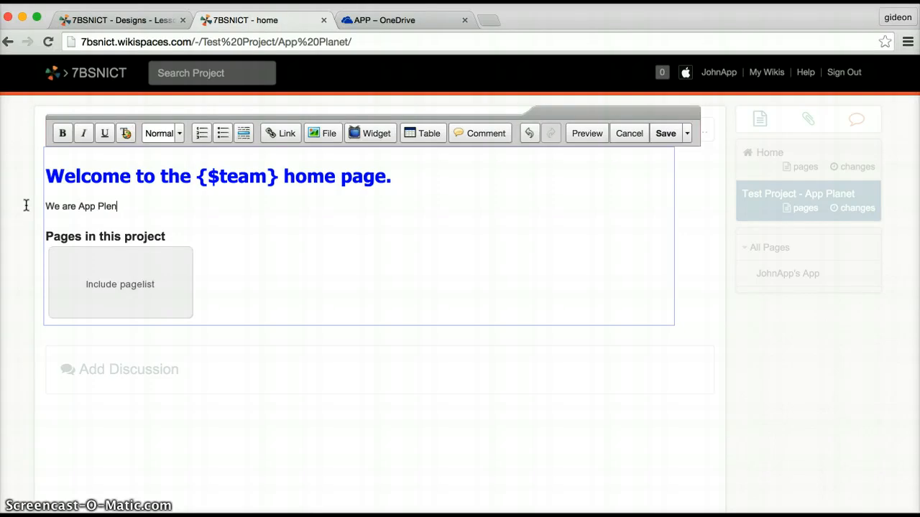
pyautogui.press('BackSpace')
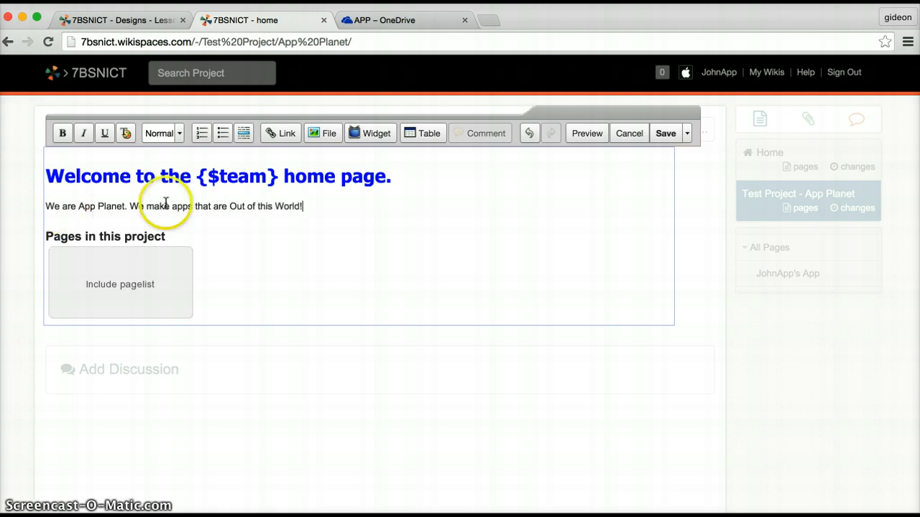
# Style the "We are App Planet" sentence with the Tahoma font at 130% size
pyautogui.moveTo(323, 207); pyautogui.dragTo(43, 208)
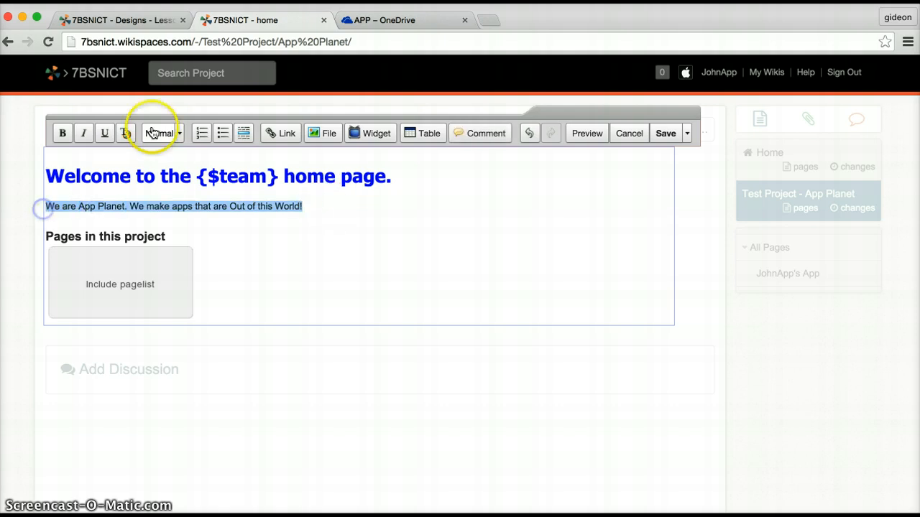
pyautogui.click(126, 133)
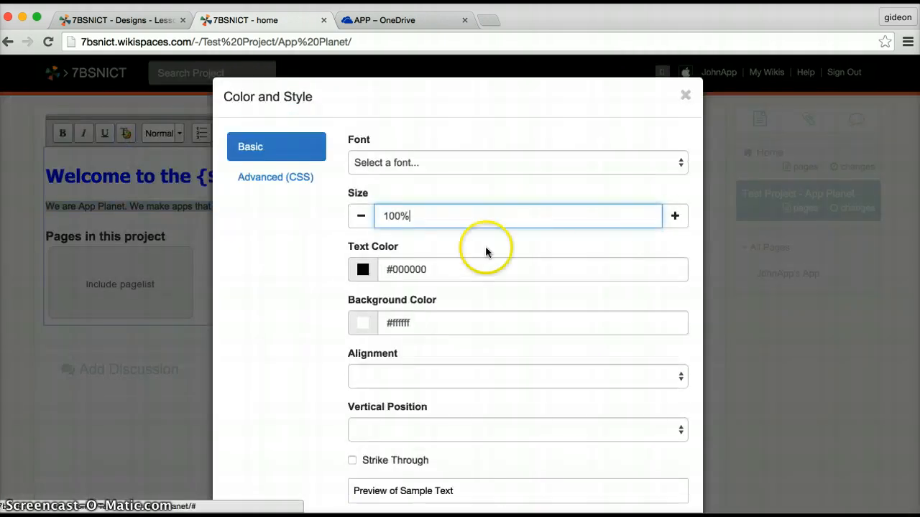
pyautogui.click(674, 216)
pyautogui.click(675, 215)
pyautogui.click(674, 216)
pyautogui.click(676, 161)
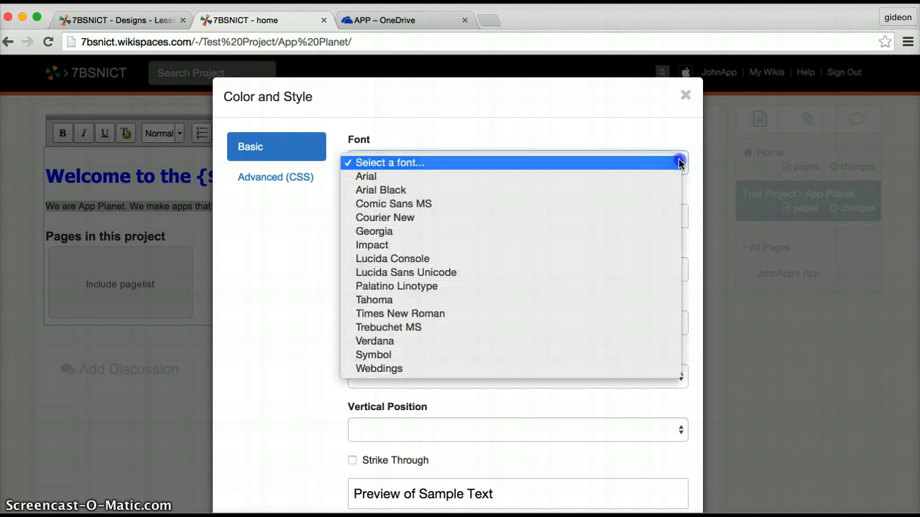
pyautogui.click(436, 302)
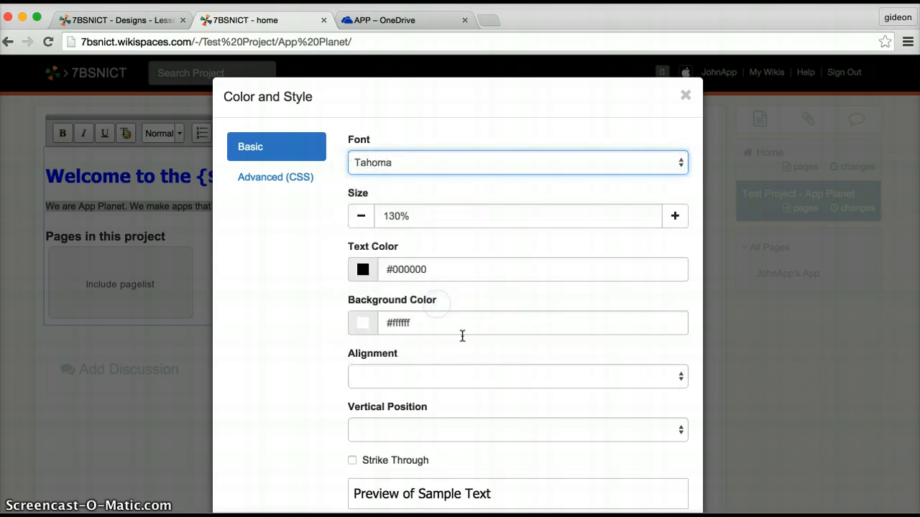
pyautogui.scroll(-3, 493, 367)
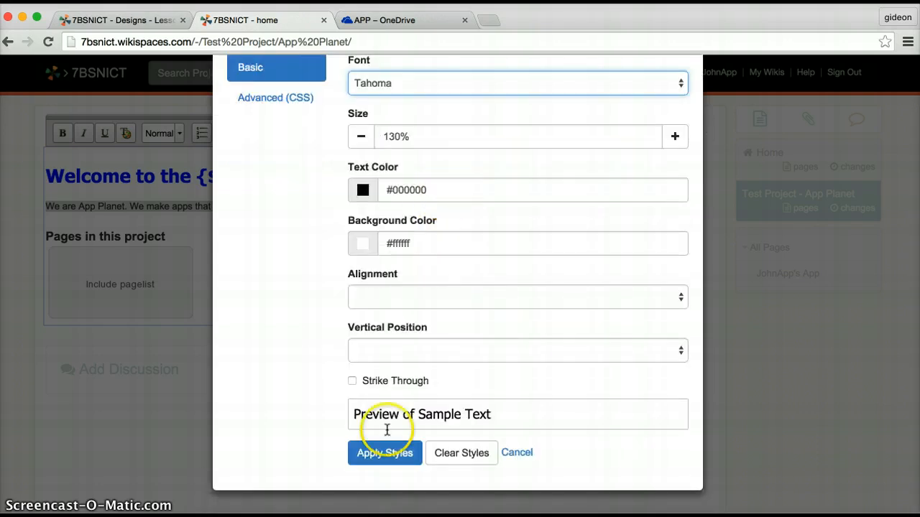
pyautogui.click(383, 452)
pyautogui.click(405, 309)
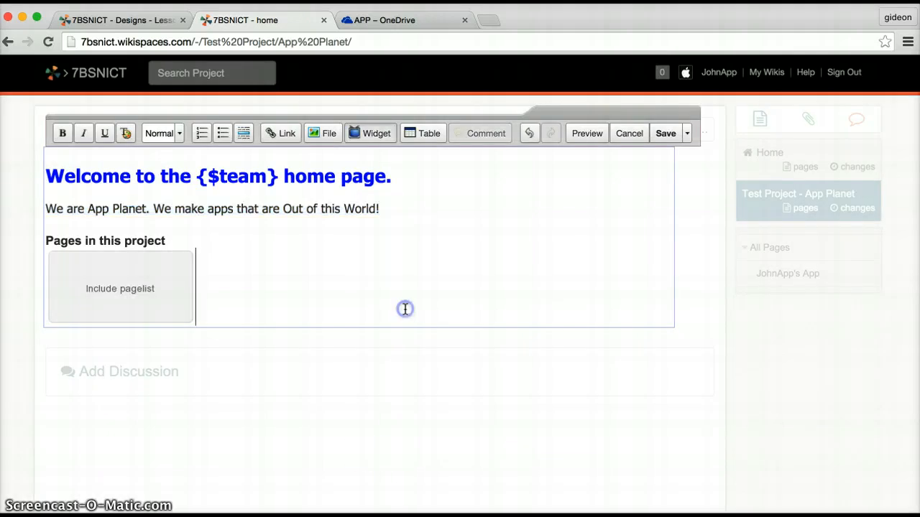
# Add blank lines between the welcome heading and the introductory sentence, and insert the image applogo.jpeg there
pyautogui.click(51, 208)
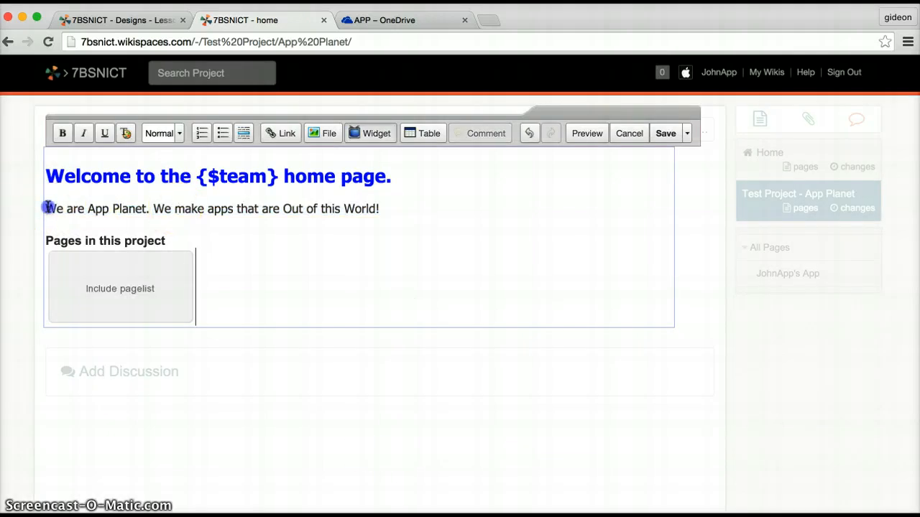
pyautogui.press('Return')
pyautogui.click(58, 195)
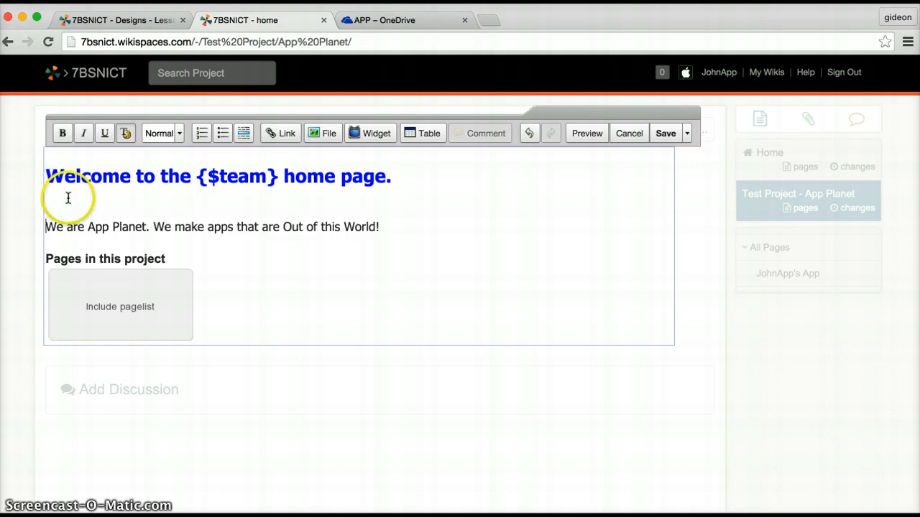
pyautogui.press('Return')
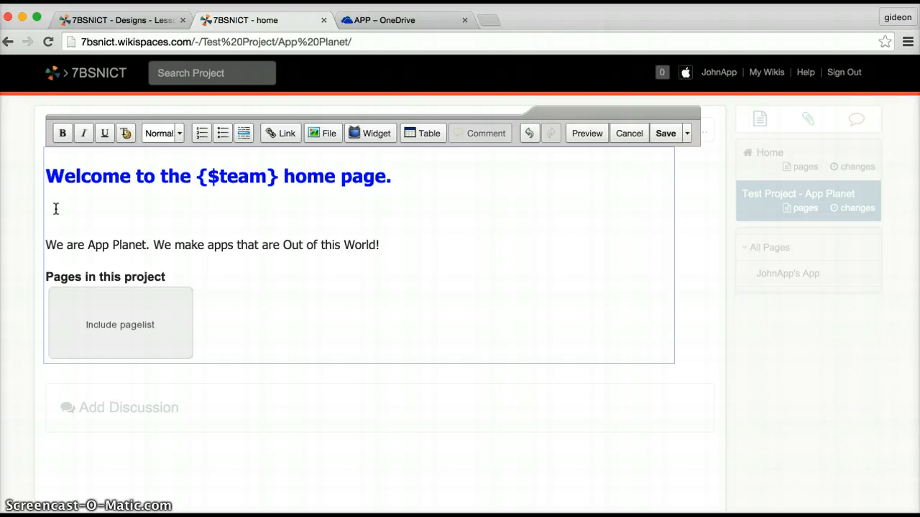
pyautogui.click(327, 134)
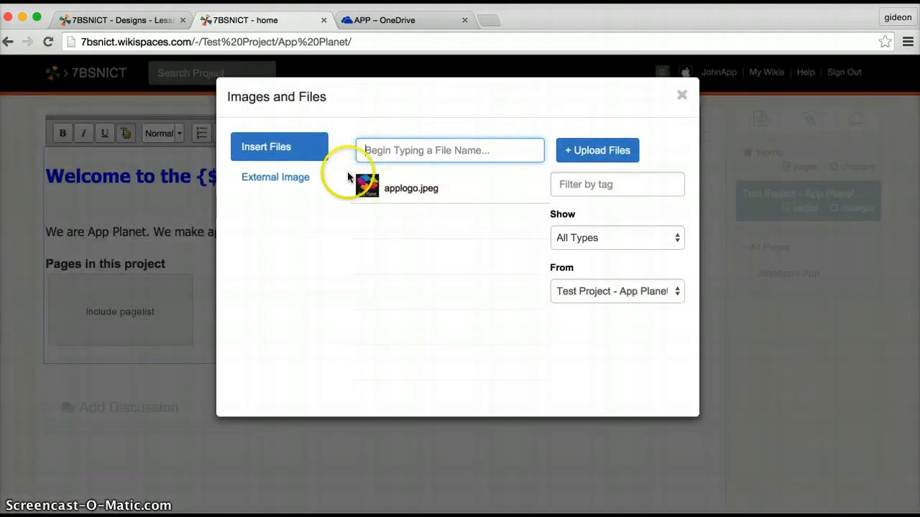
pyautogui.click(411, 198)
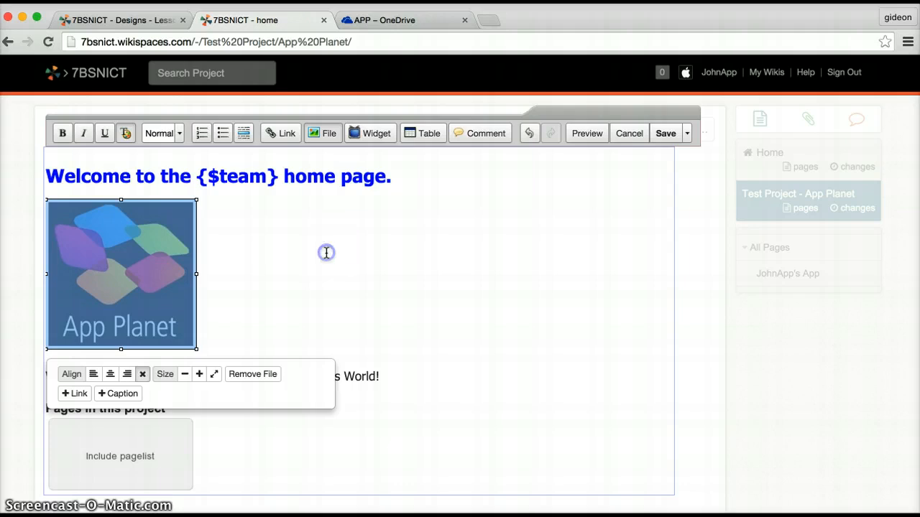
pyautogui.click(326, 253)
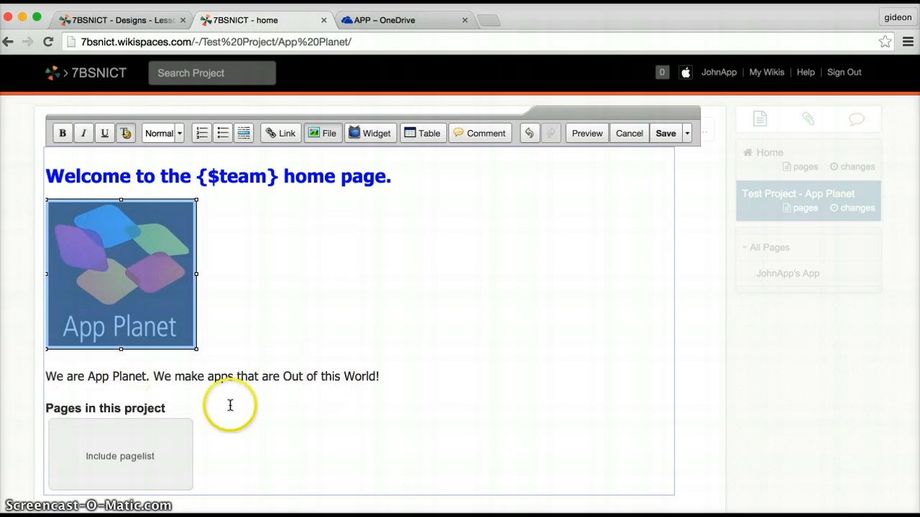
# Style the "Pages in this project" heading with the Tahoma font and save the home page
pyautogui.moveTo(170, 407); pyautogui.dragTo(38, 408)
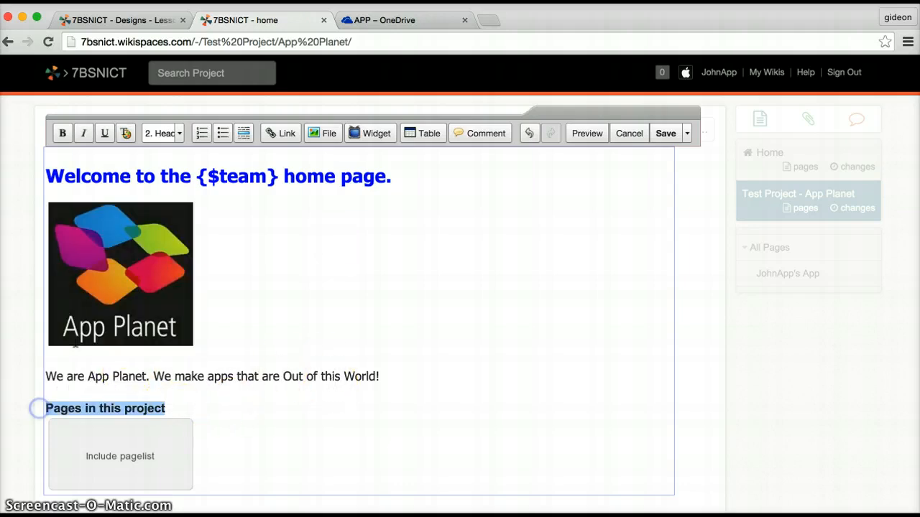
pyautogui.click(125, 133)
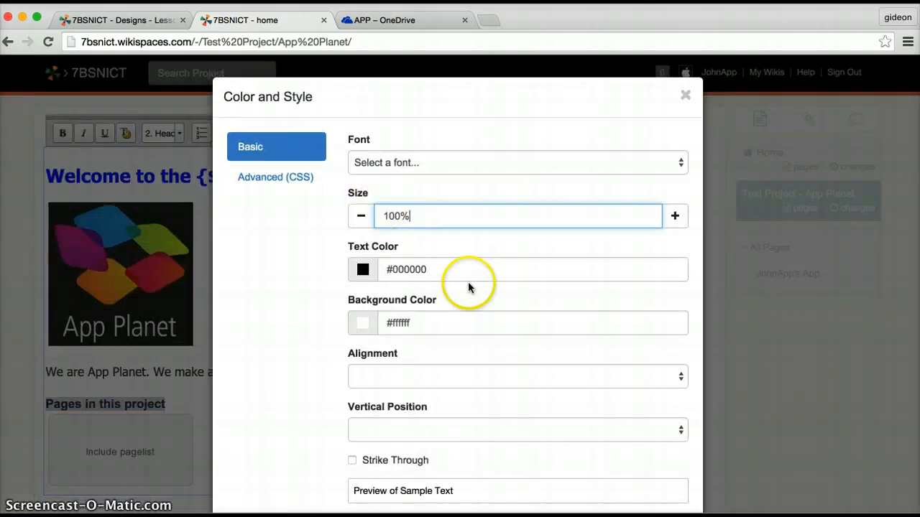
pyautogui.click(590, 158)
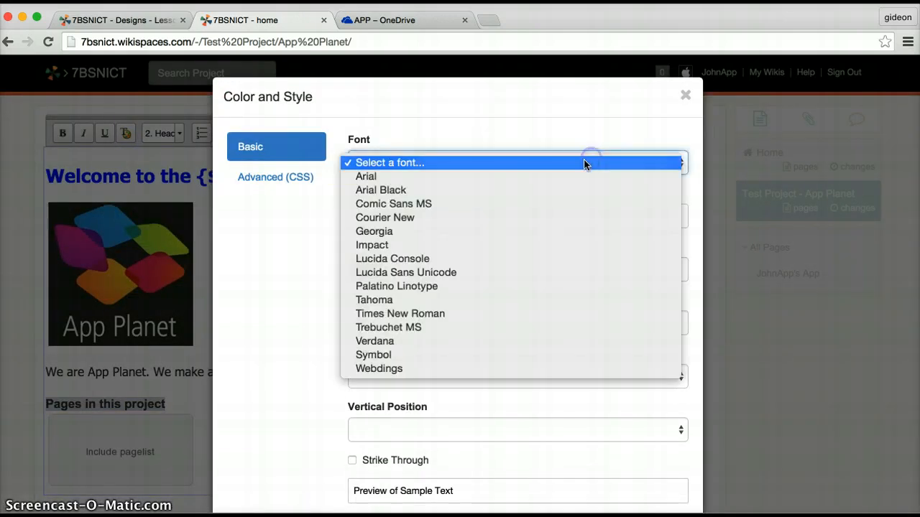
pyautogui.click(401, 300)
pyautogui.scroll(-2, 480, 324)
pyautogui.click(382, 454)
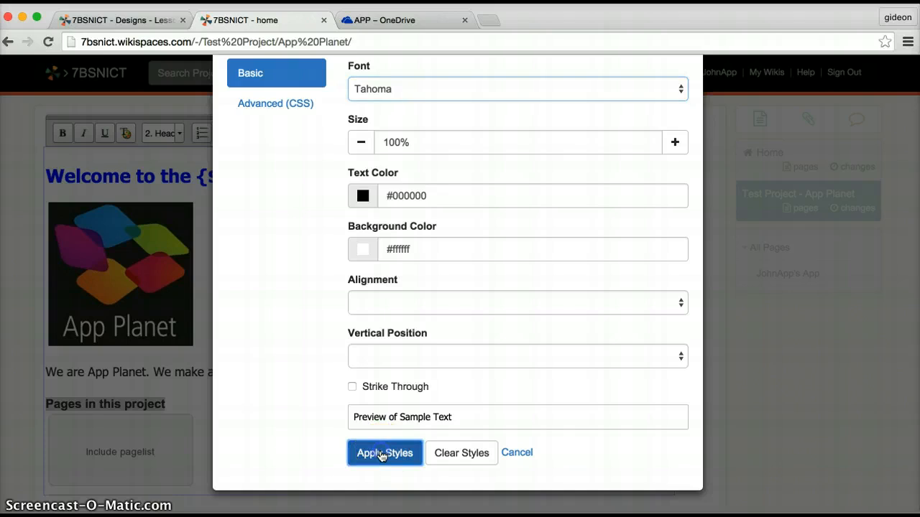
pyautogui.click(405, 427)
pyautogui.click(664, 136)
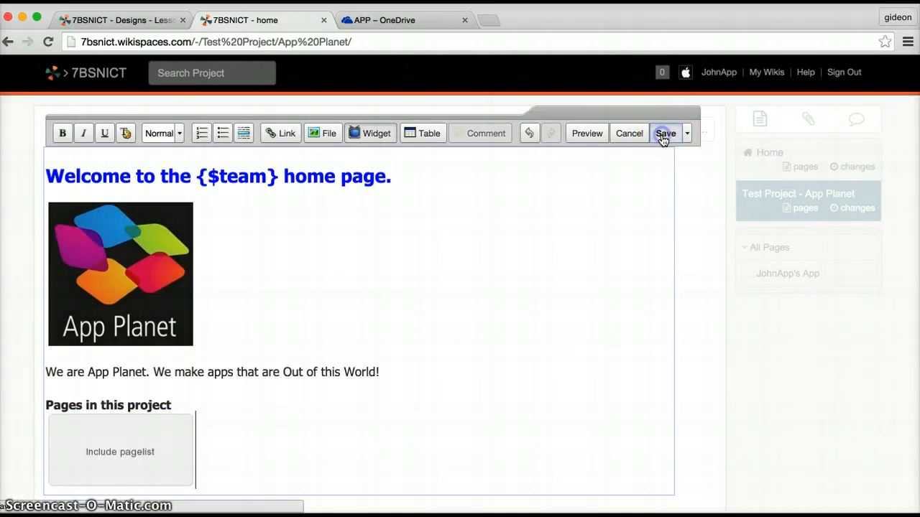
pyautogui.click(503, 277)
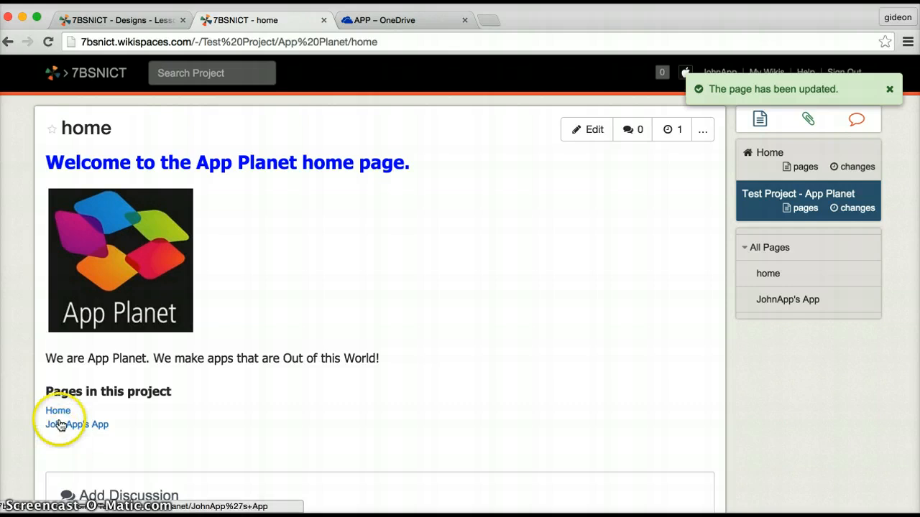
# Check the project's app page, return to the project home page and look through its full content
pyautogui.click(795, 303)
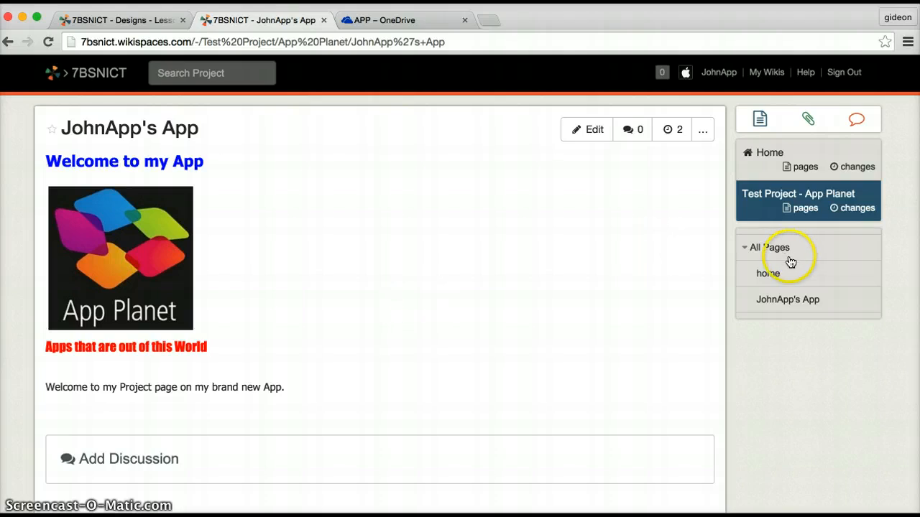
pyautogui.click(768, 276)
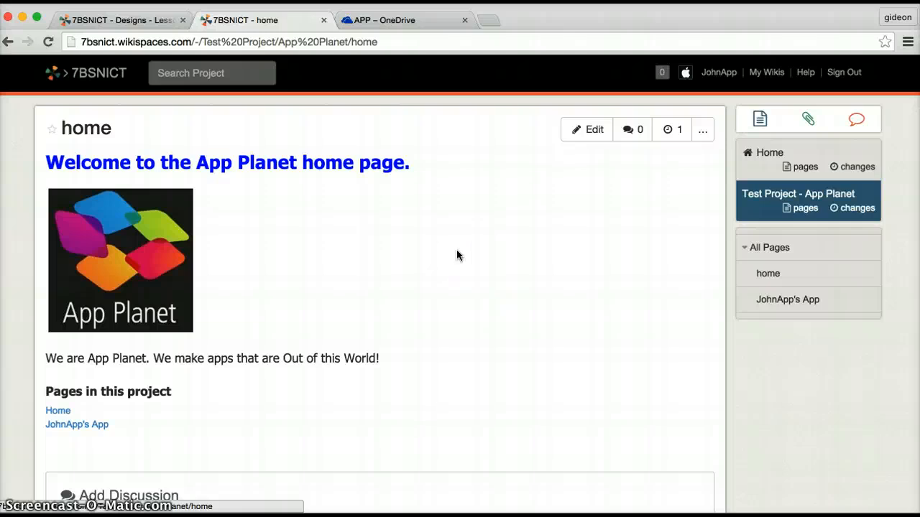
pyautogui.scroll(-3, 457, 256)
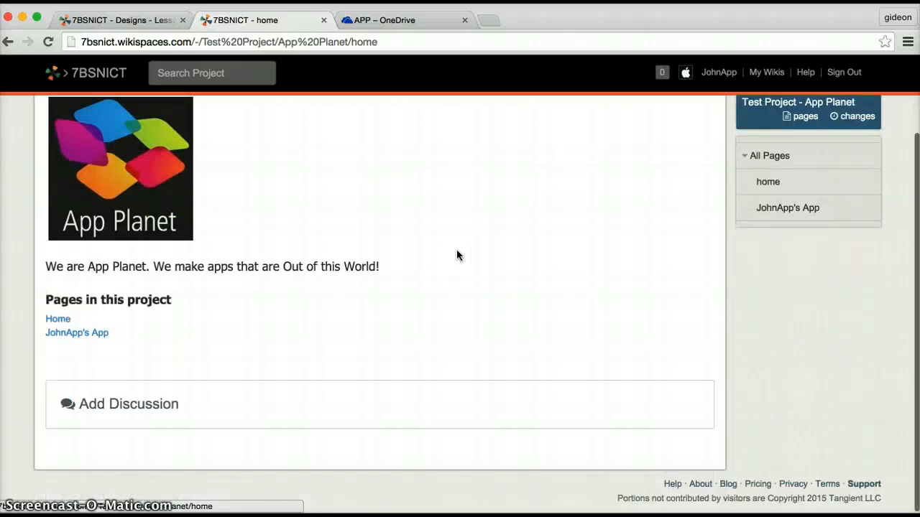
pyautogui.scroll(3, 462, 324)
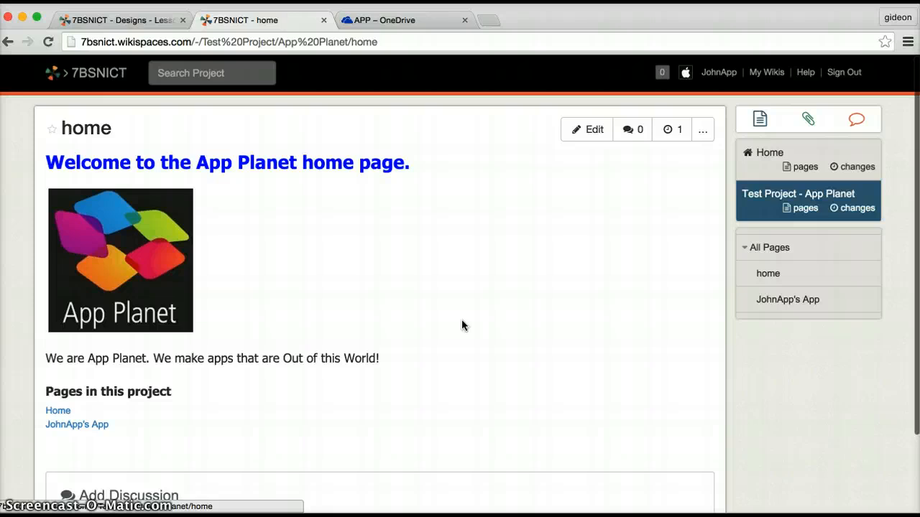